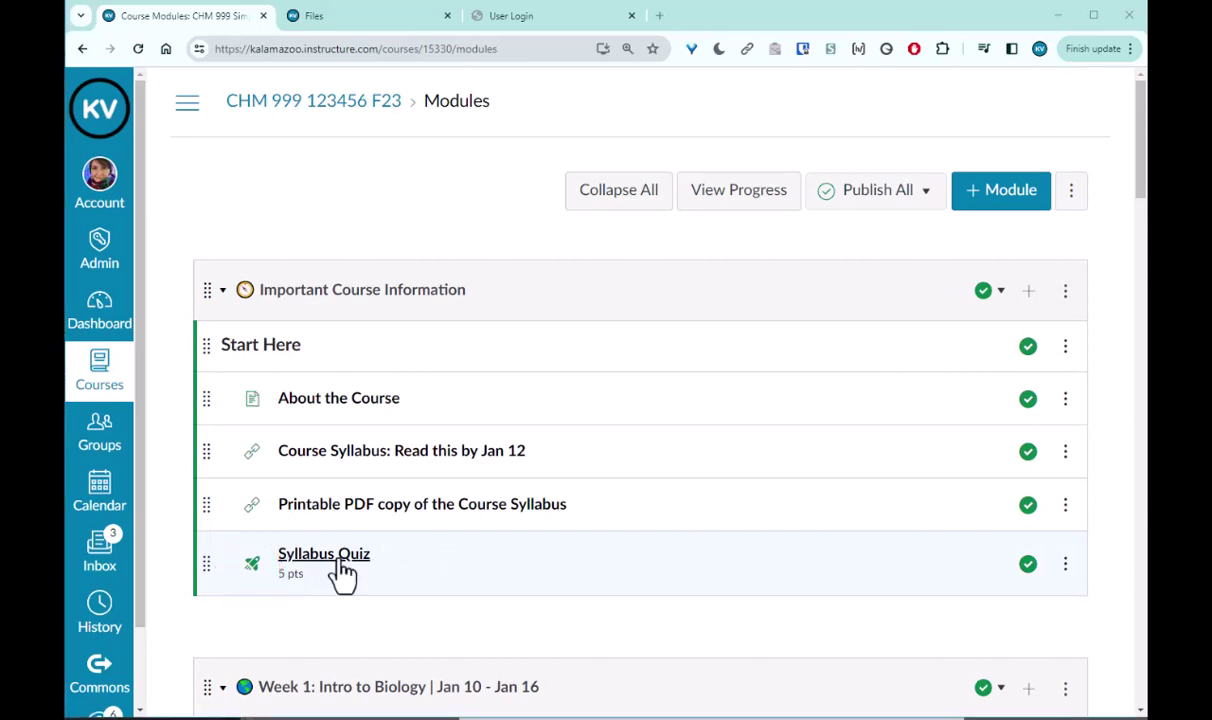
Step: Open the Syllabus Quiz from the Important Course Information module in the quiz builder
click(343, 558)
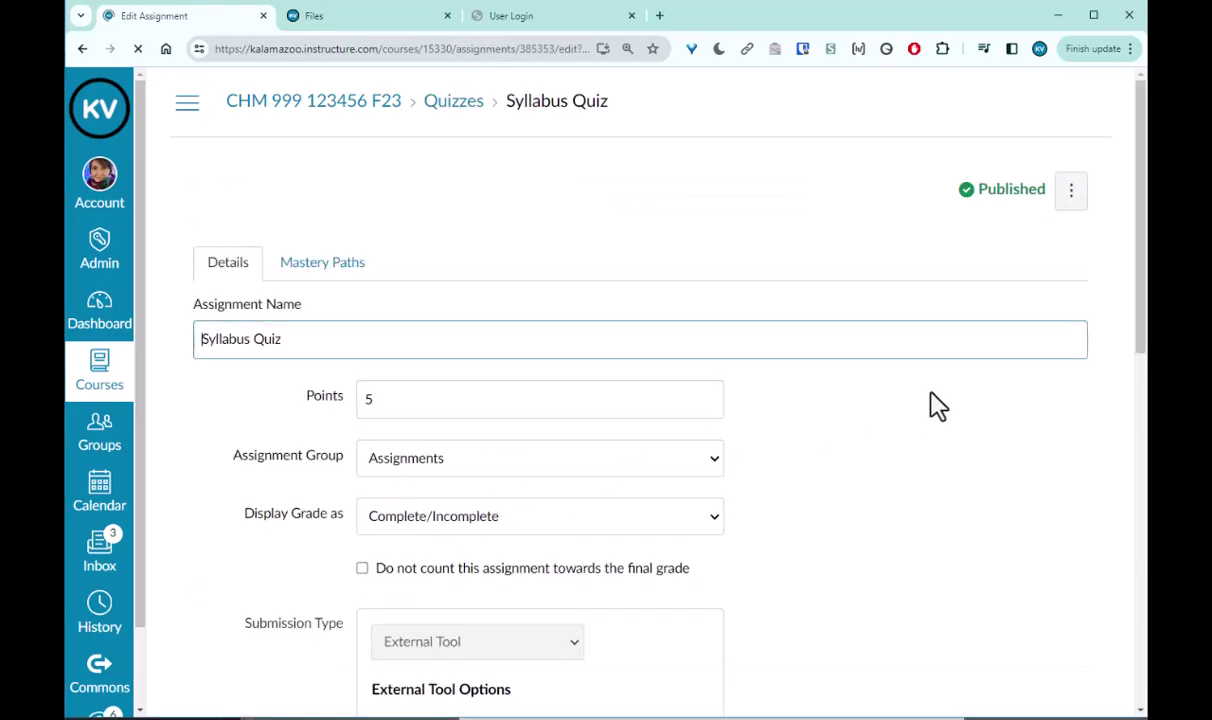
scroll(935, 400, down, 7)
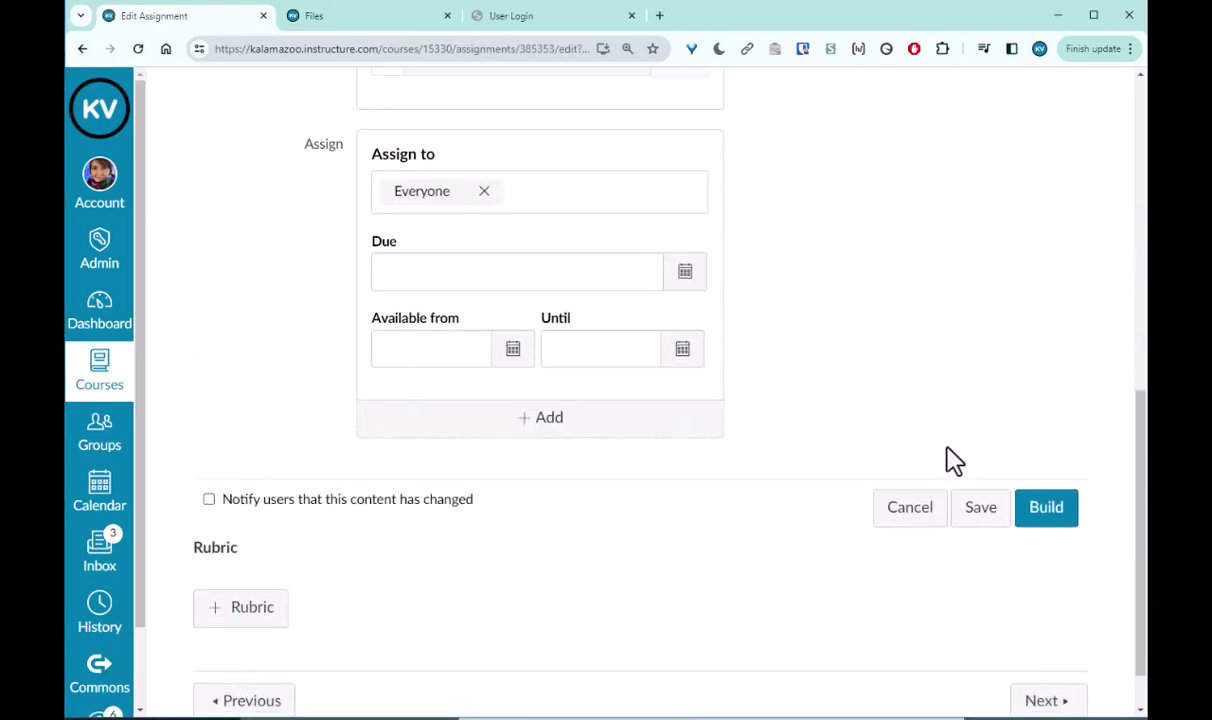
click(1048, 518)
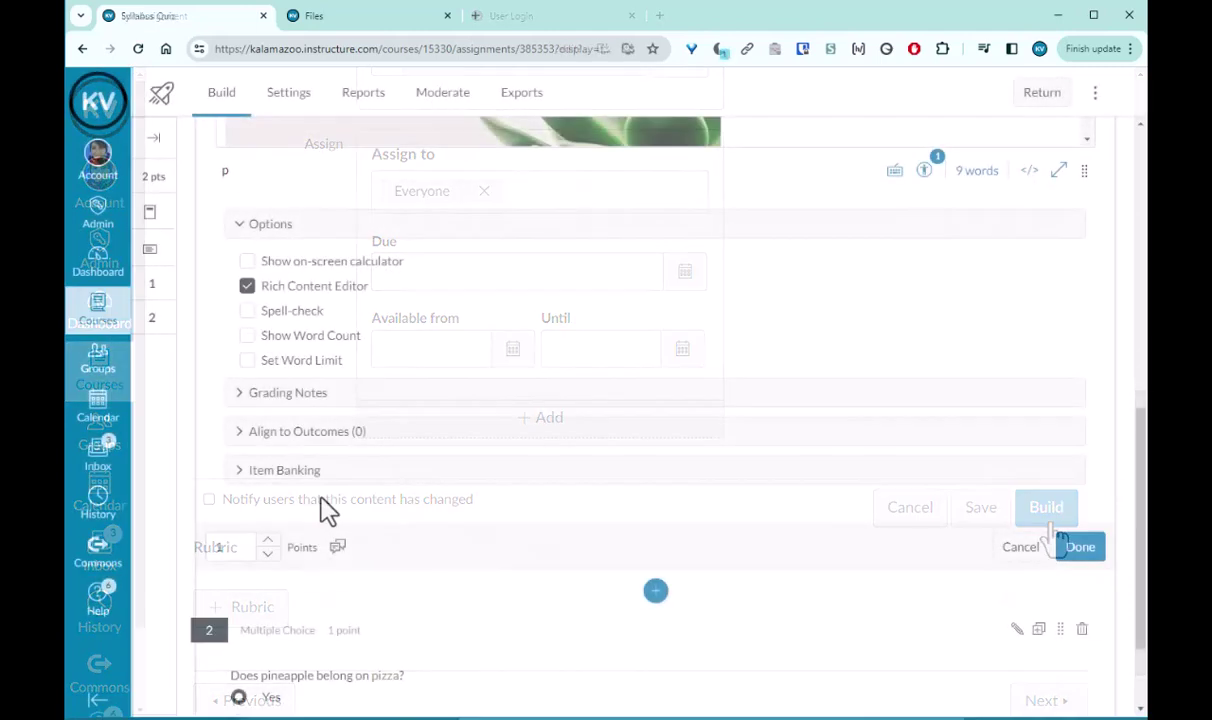
Step: Start adding the Poem essay question to an item bank, and save its banked version with its course links kept
click(270, 476)
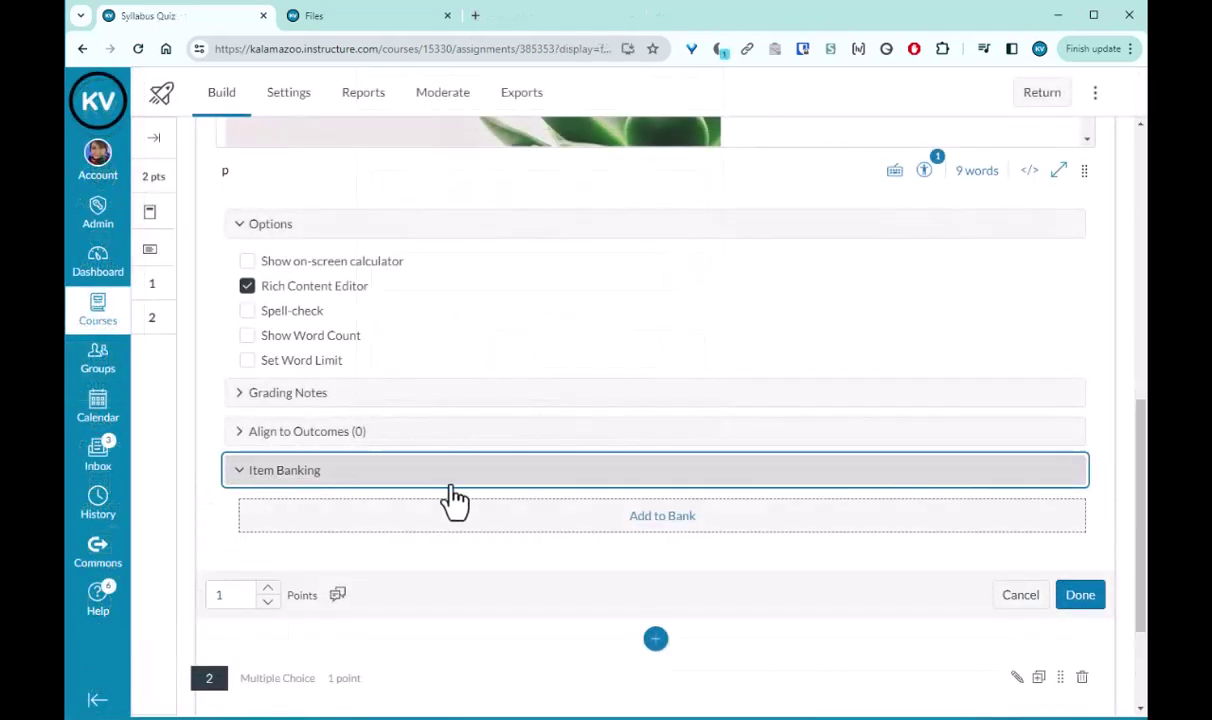
click(662, 516)
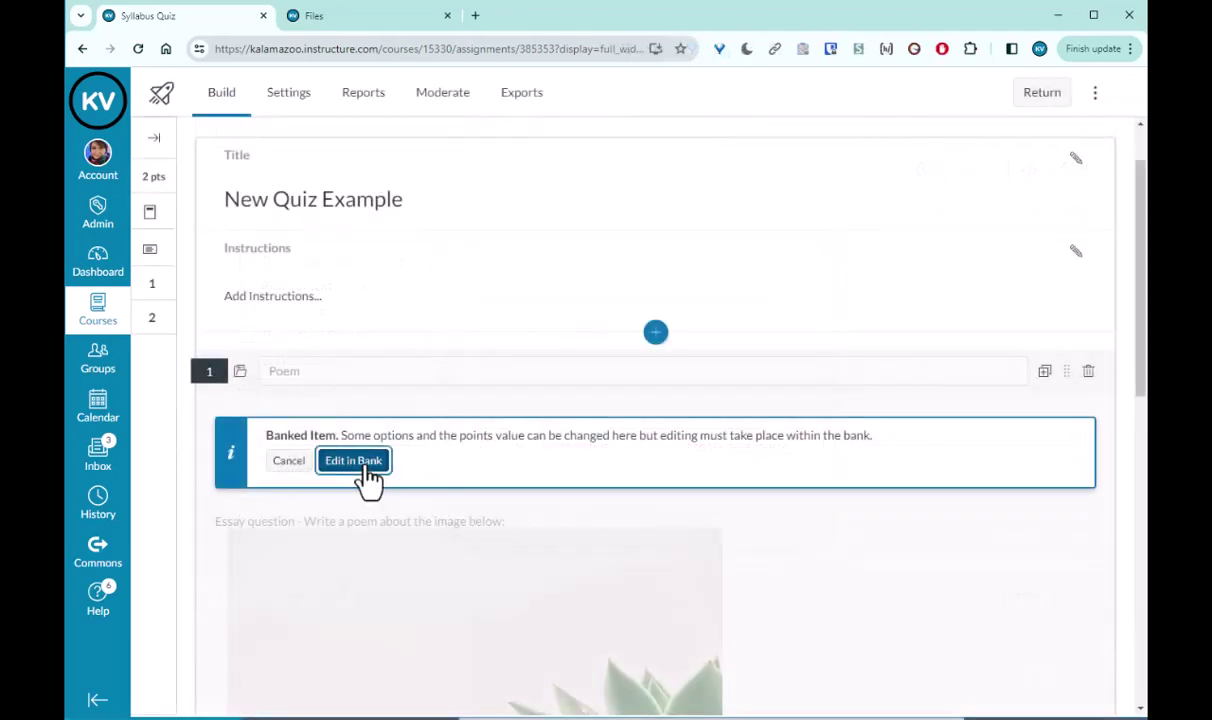
click(354, 461)
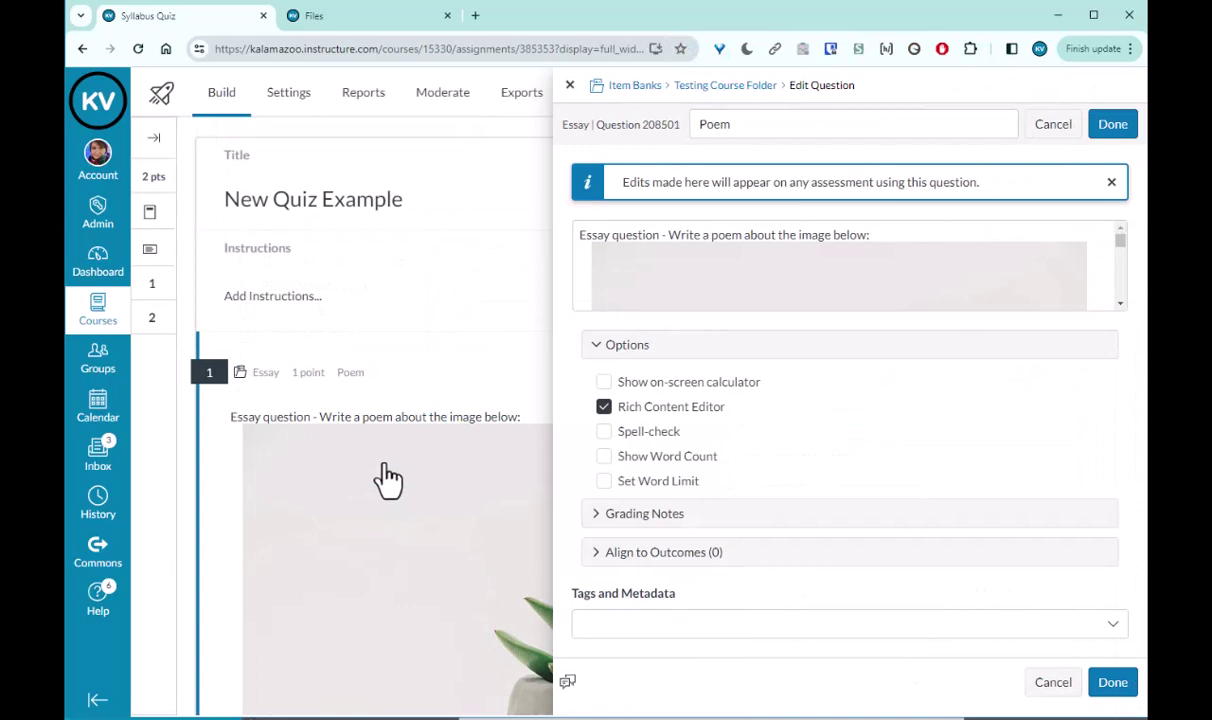
click(1110, 684)
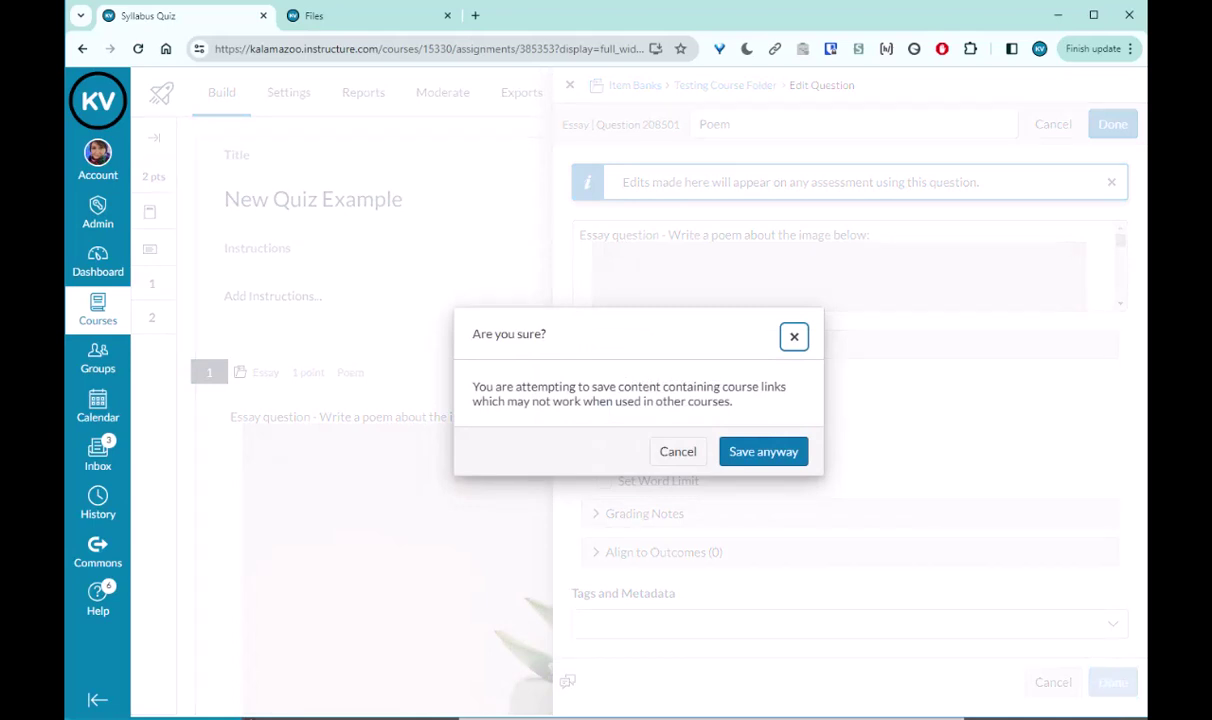
click(763, 451)
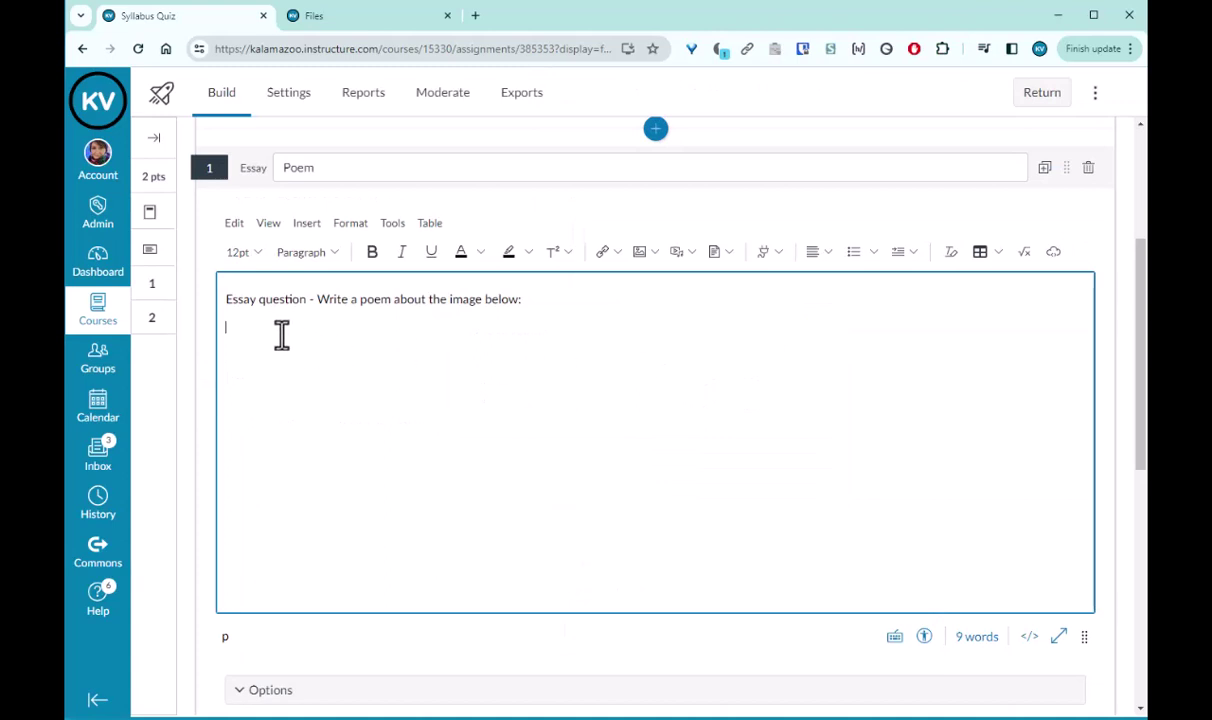
click(655, 258)
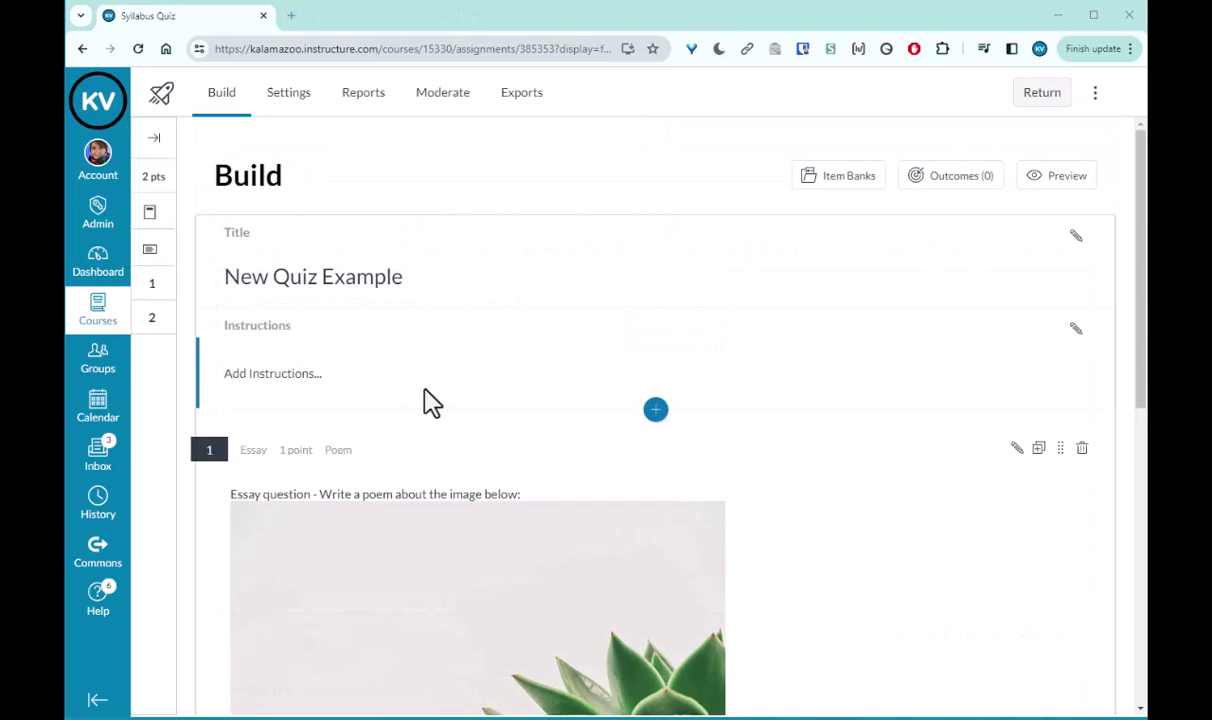
Step: Open the account's personal Files area in a separate browser tab and switch to it
click(103, 185)
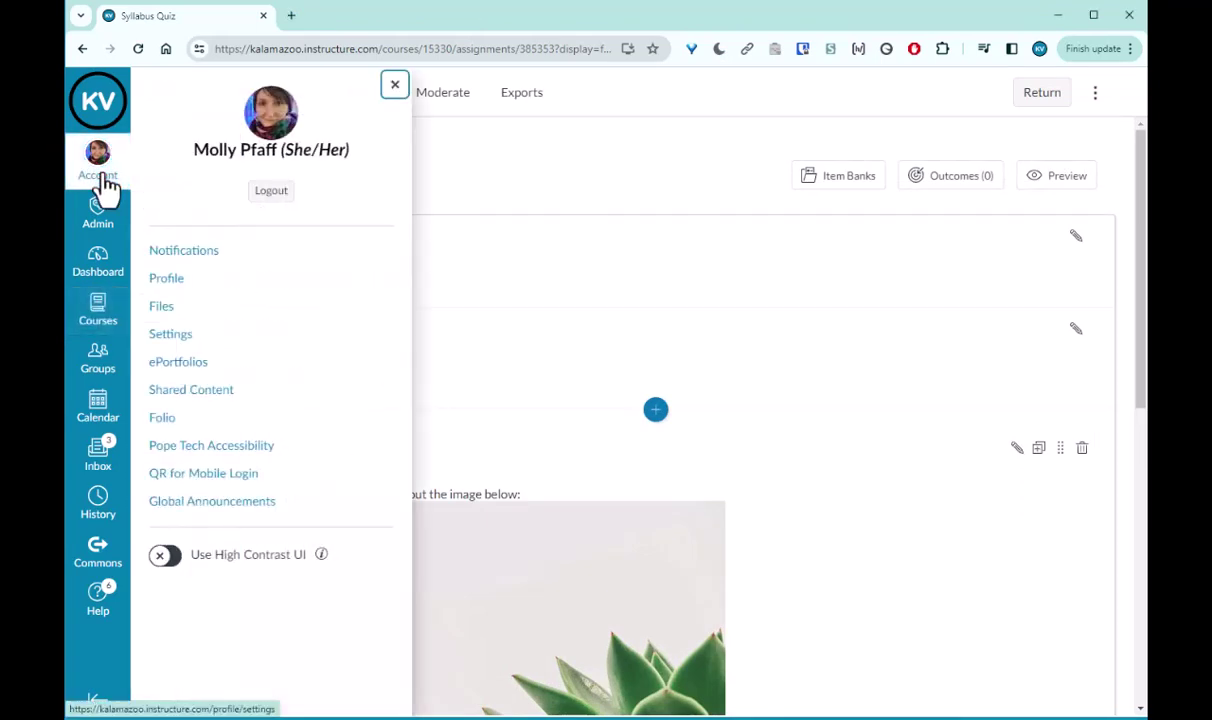
right_click(176, 324)
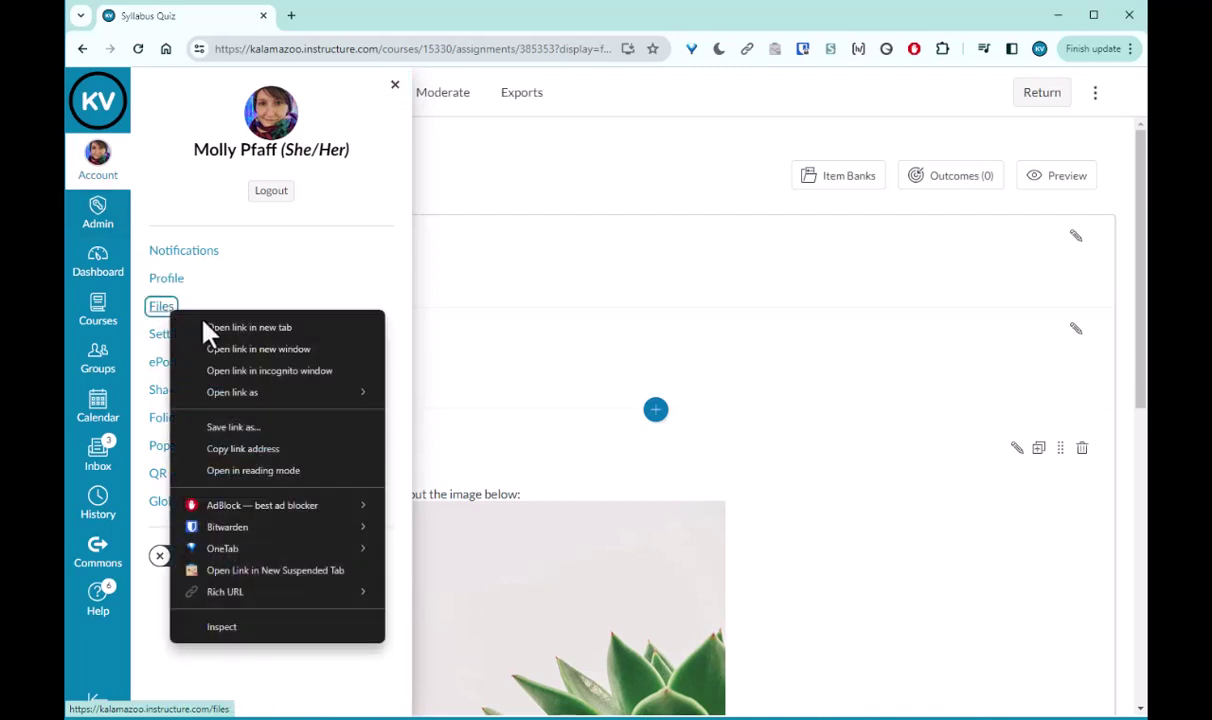
click(221, 334)
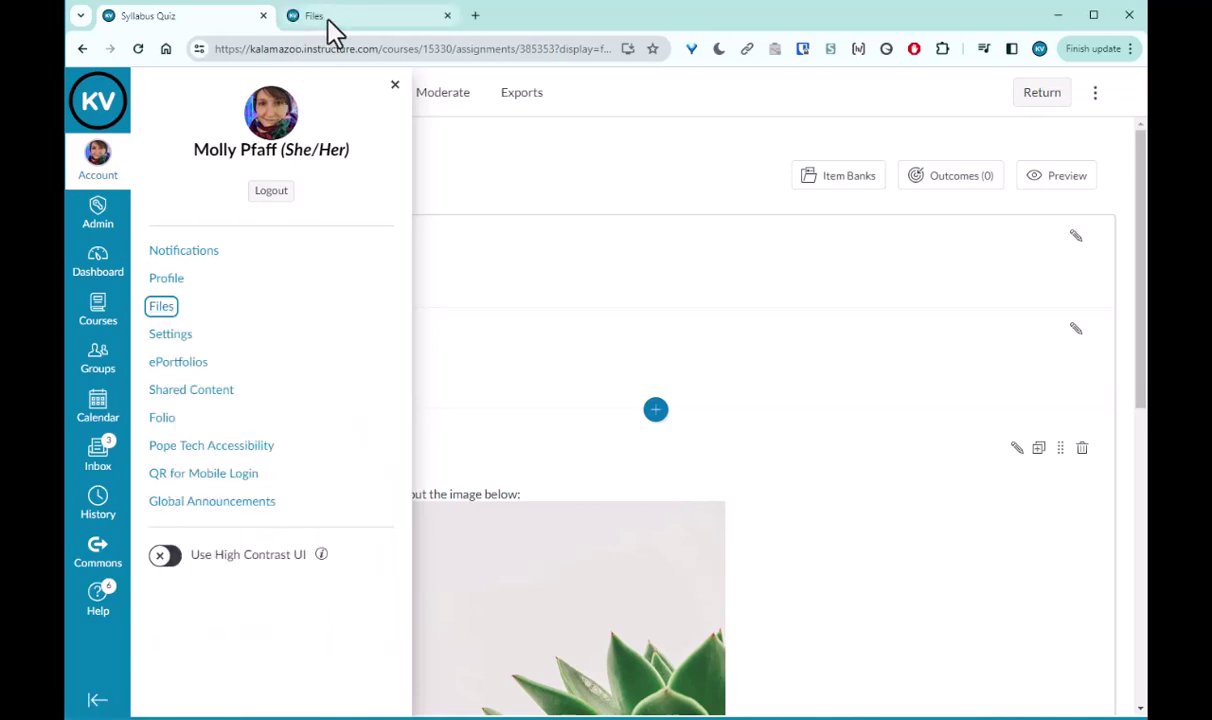
click(333, 22)
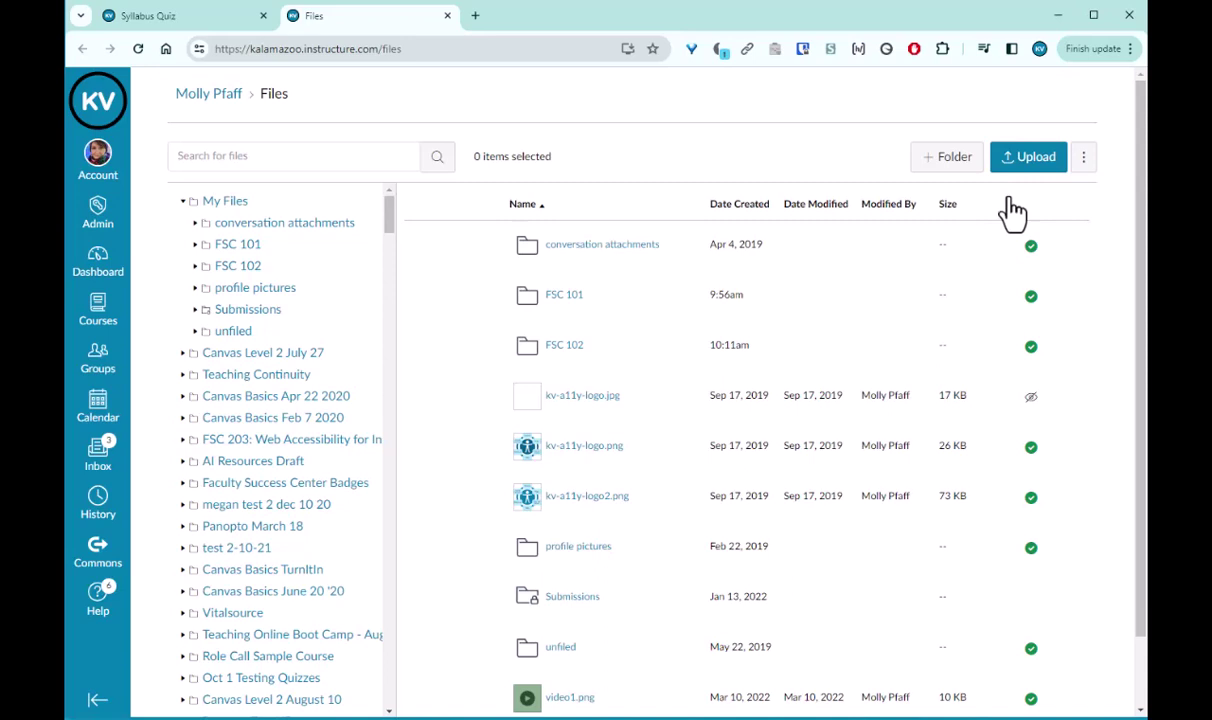
Step: Create a folder named FSC 103 in My Files
click(955, 172)
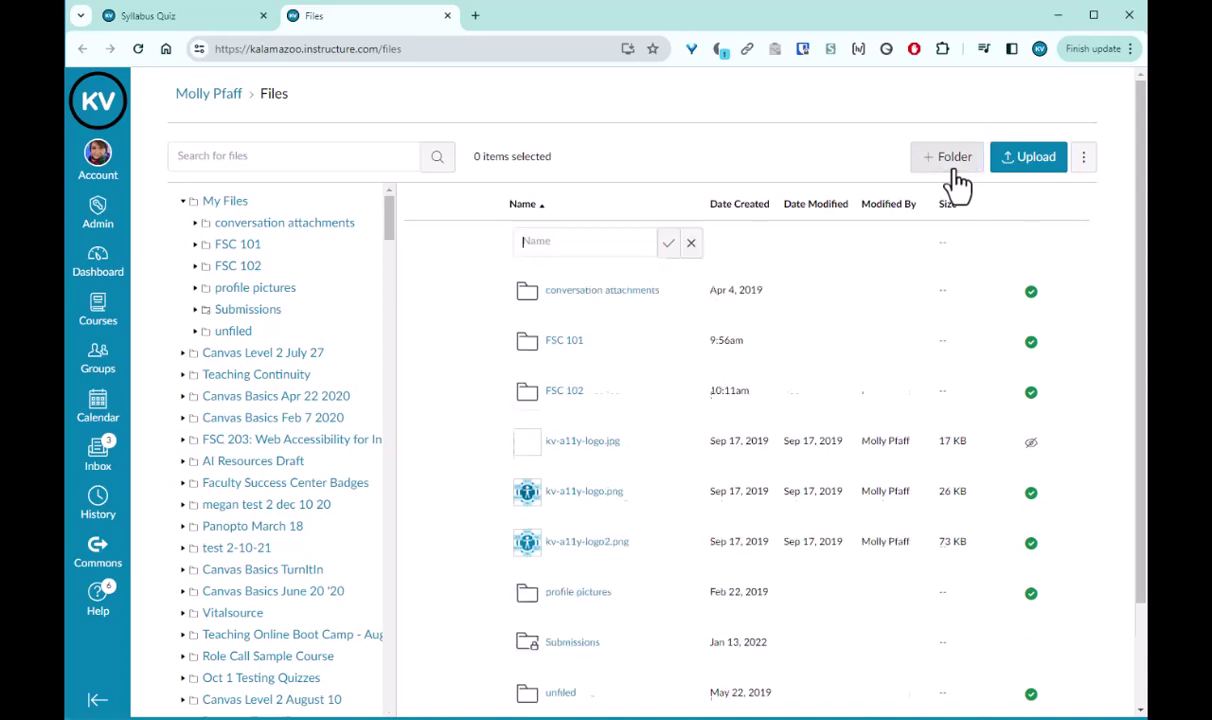
text(FSC 103)
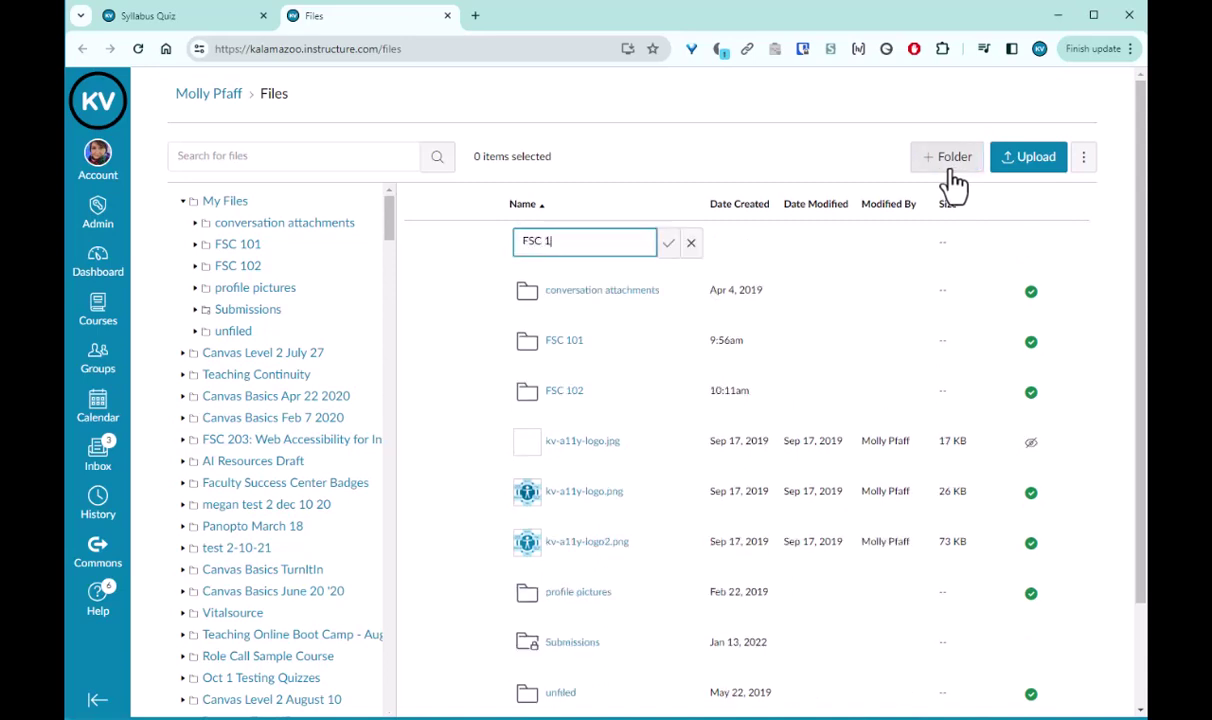
click(668, 245)
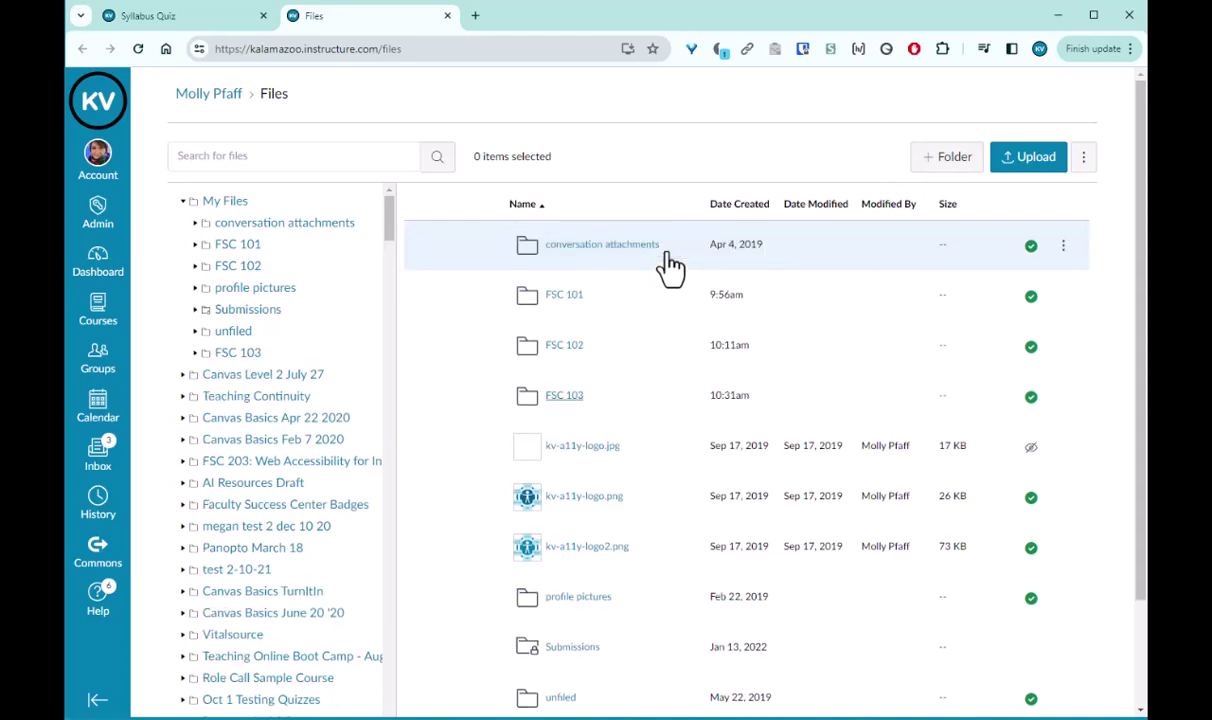
Step: Create a subfolder named CH 1 Quiz inside the FSC 103 folder
click(564, 396)
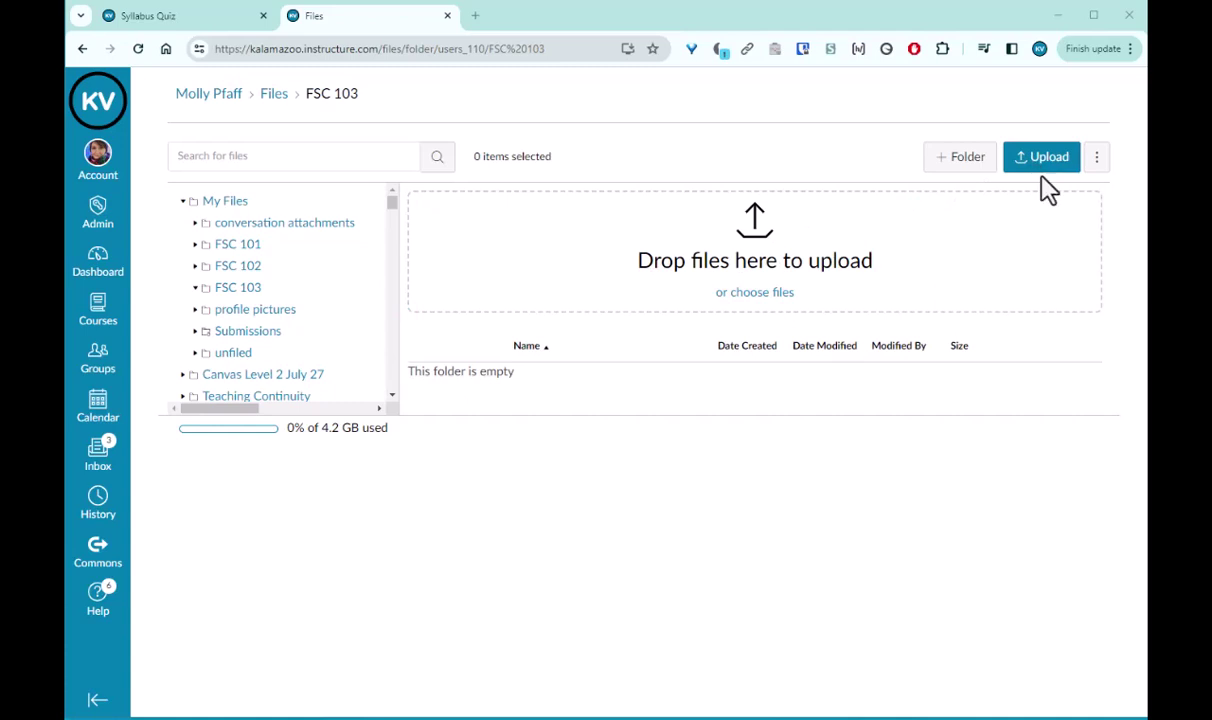
click(965, 183)
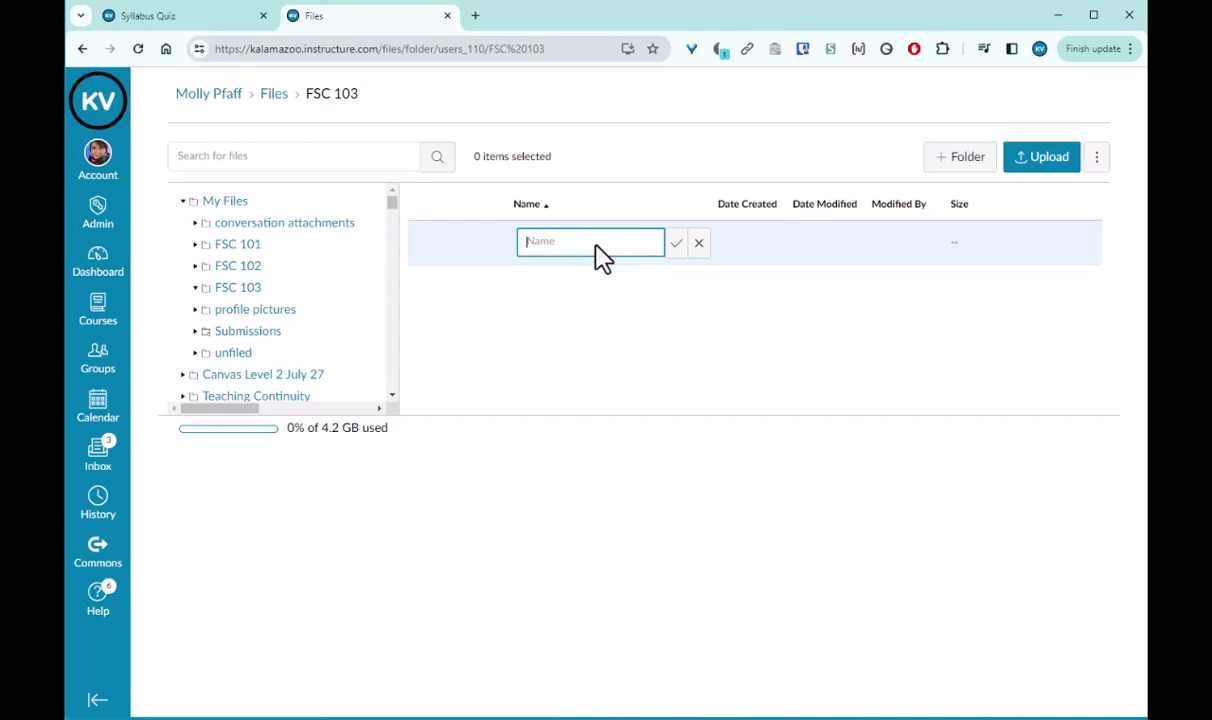
text(CH 1 Quiz)
click(678, 259)
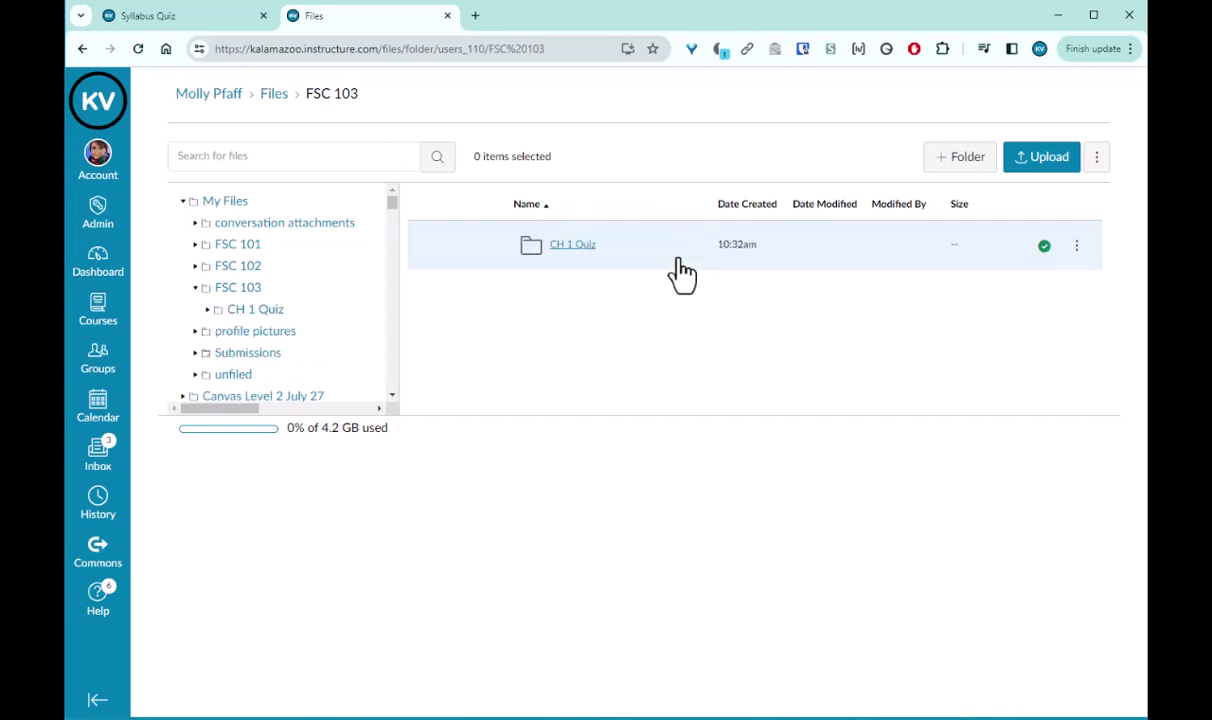
Step: Upload the image plant-2004483_640.jpg from the sample files into the CH 1 Quiz folder
click(572, 245)
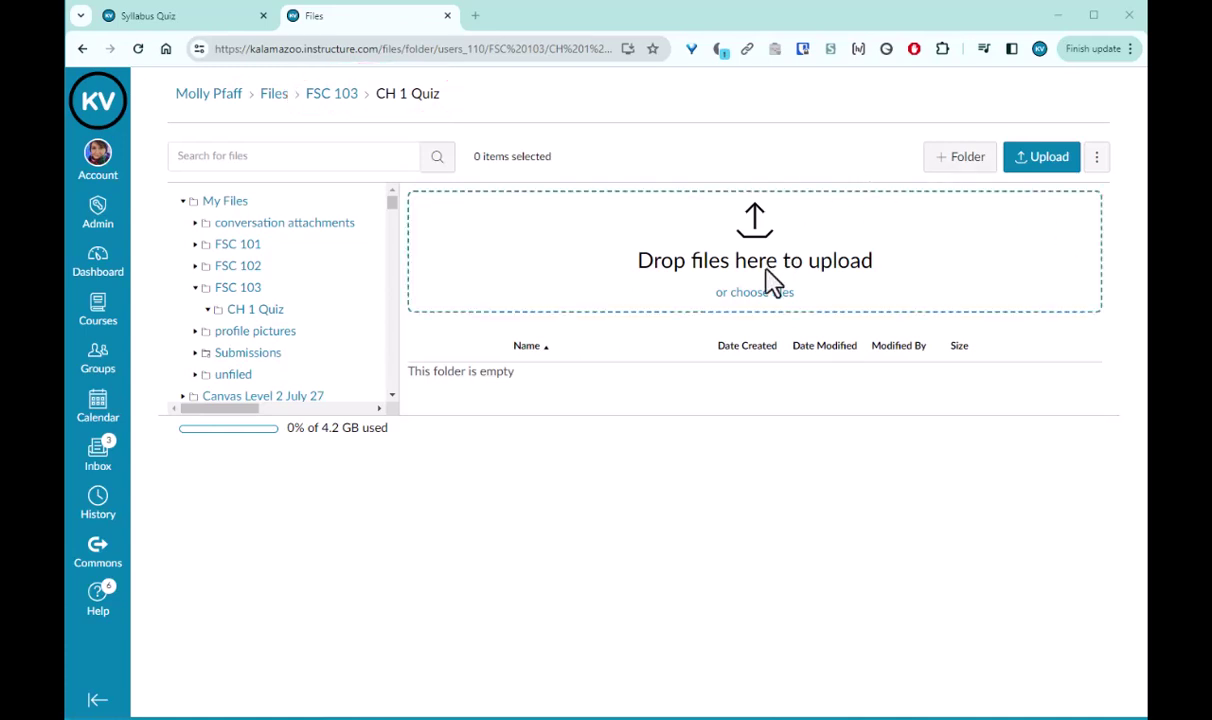
click(1045, 183)
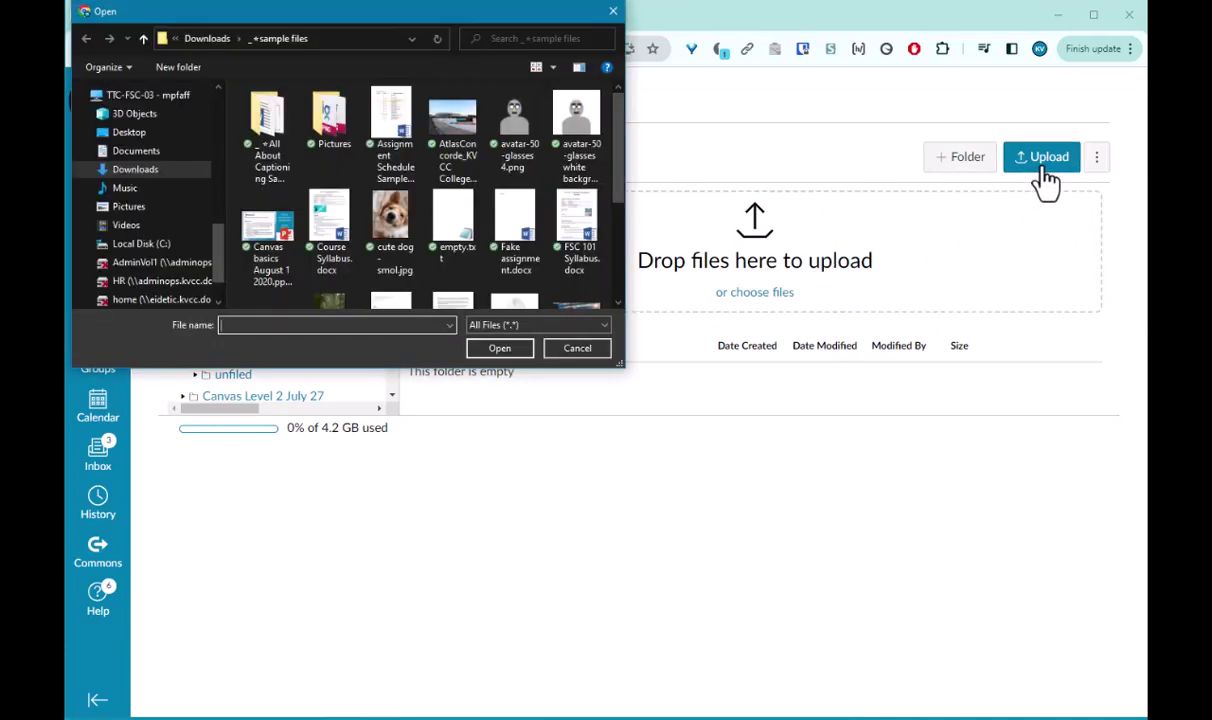
drag(619, 168, 619, 266)
click(280, 258)
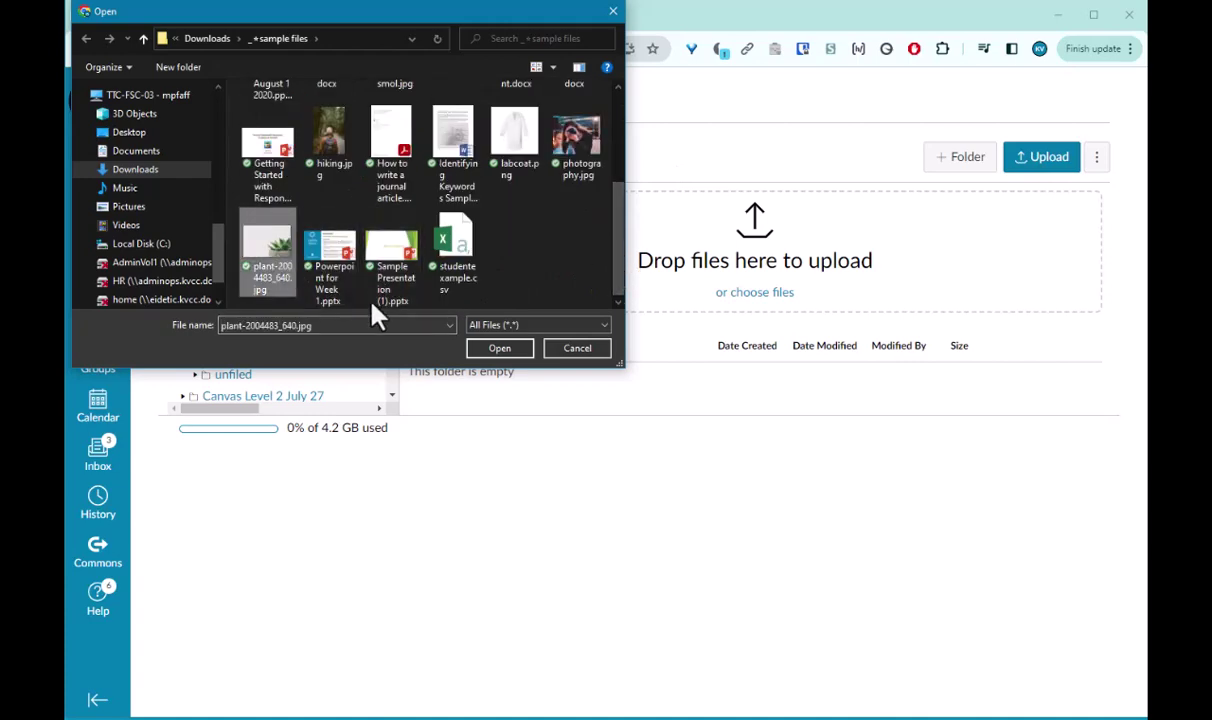
click(499, 349)
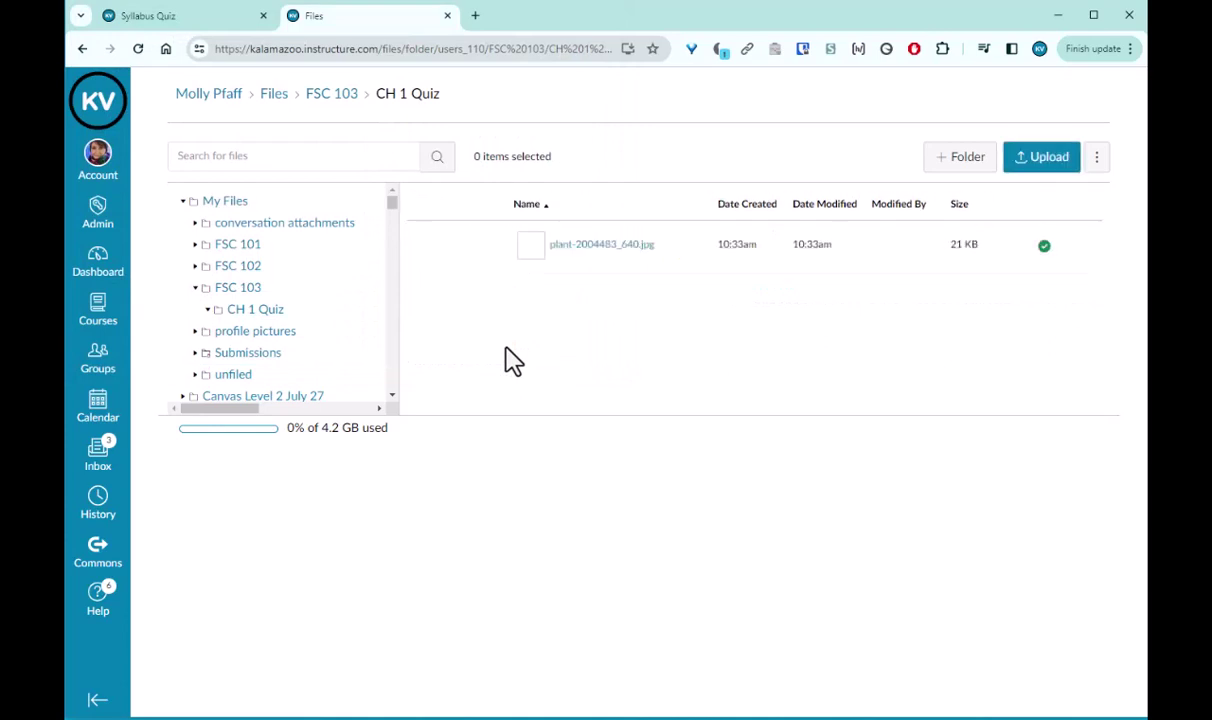
Step: Upload AtlasConcorde_KVCC College_USA_011.jpg, cute dog - smol.jpg, photography.jpg and hiking.jpg together into the CH 1 Quiz folder
click(1031, 177)
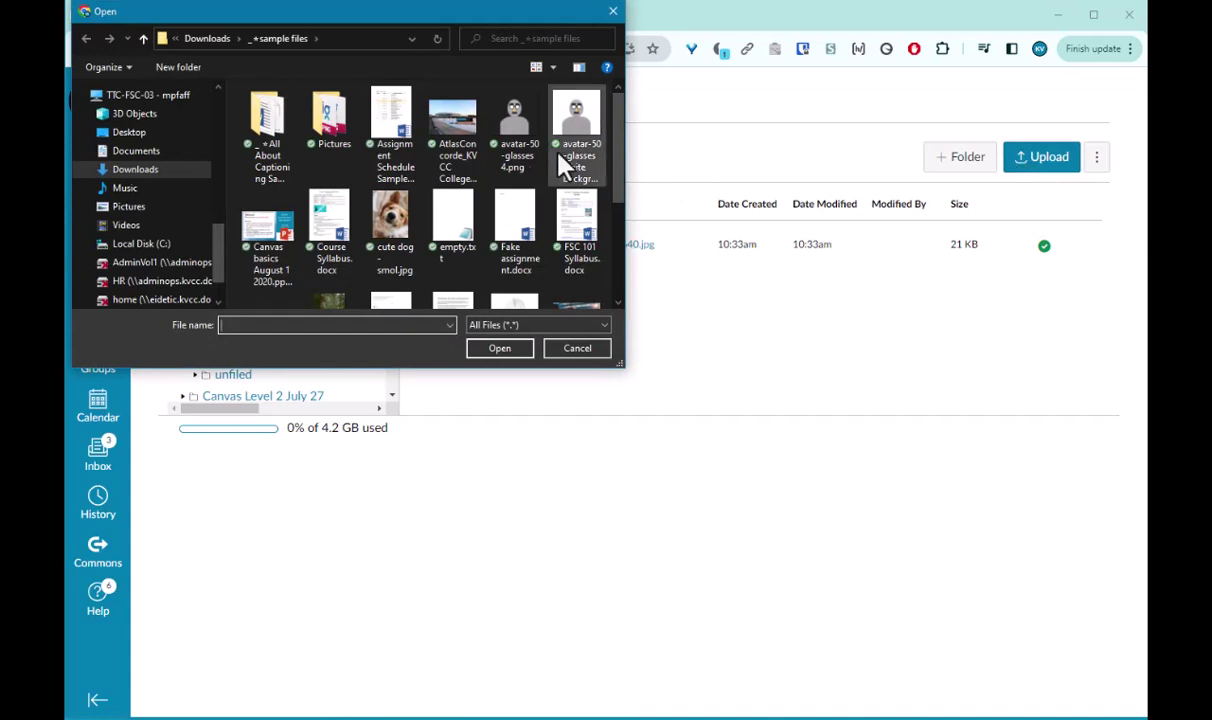
click(452, 118)
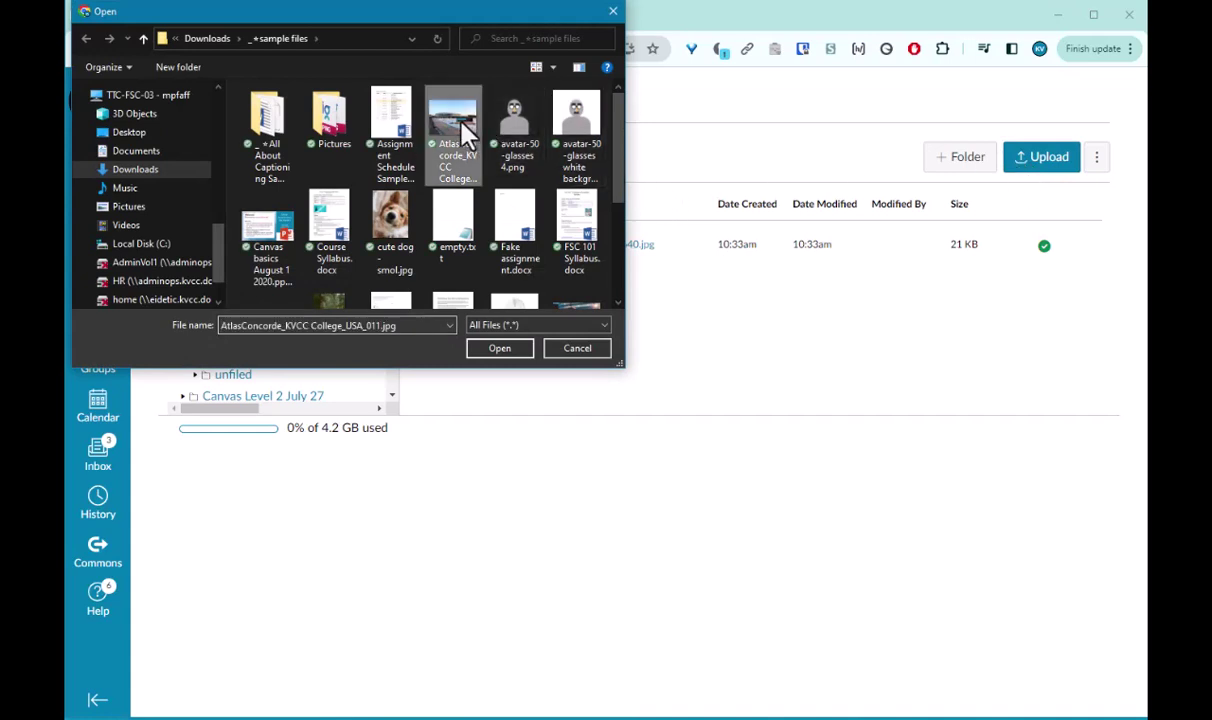
ctrl+click(395, 222)
scroll(620, 170, down, 1)
scroll(620, 178, down, 1)
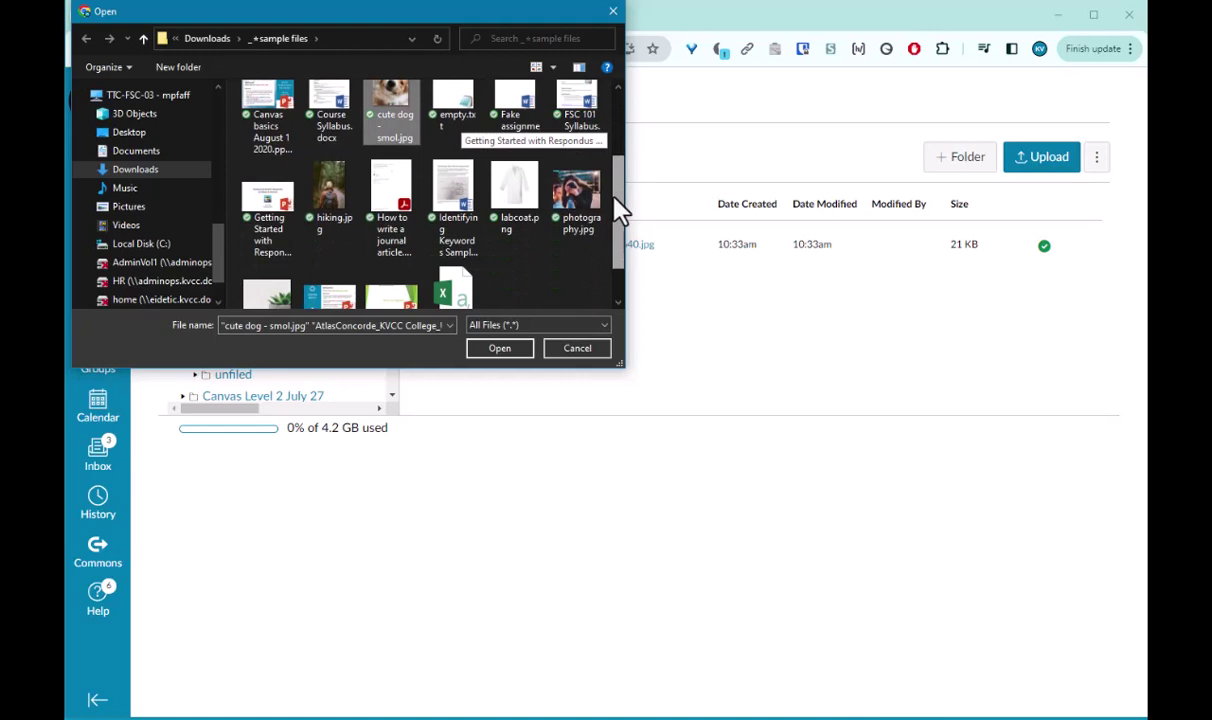
ctrl+click(578, 213)
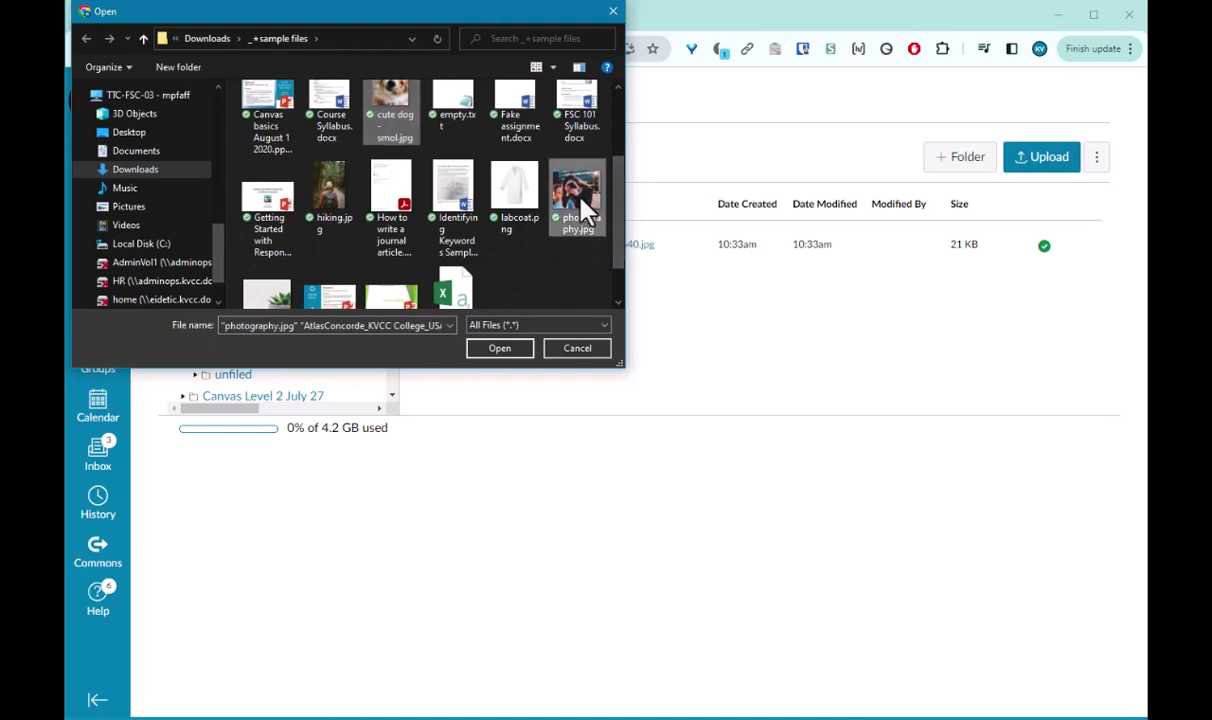
ctrl+click(335, 200)
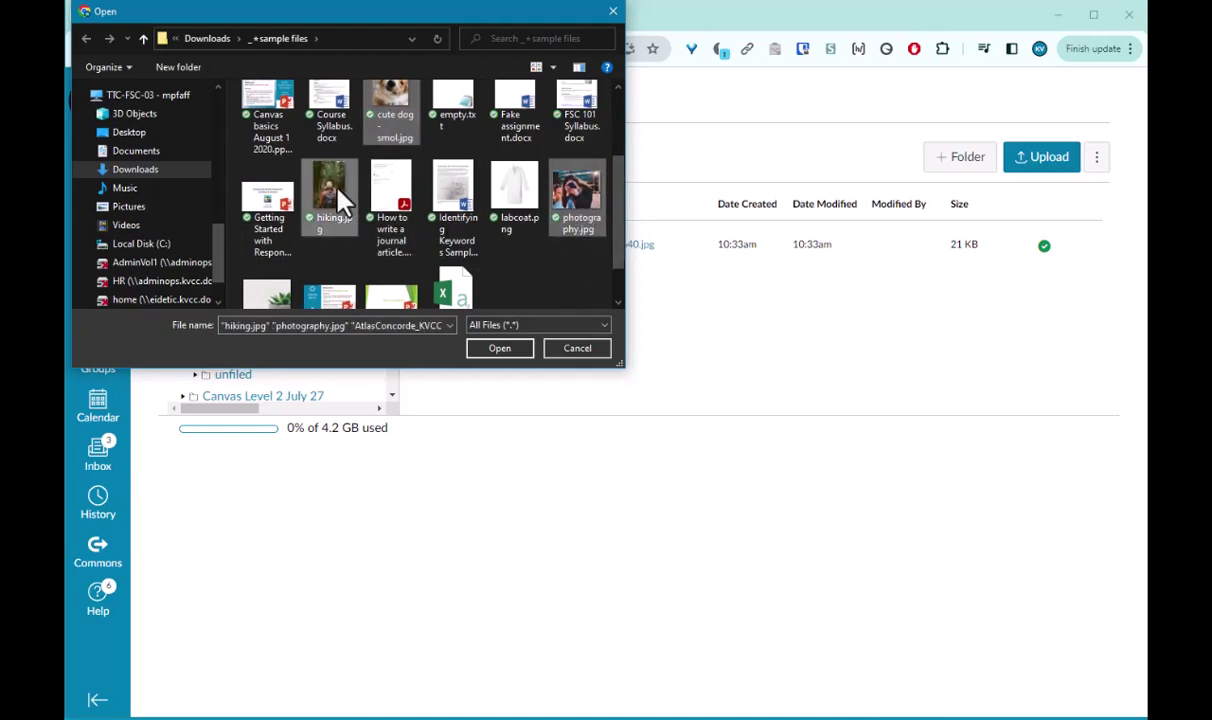
click(500, 349)
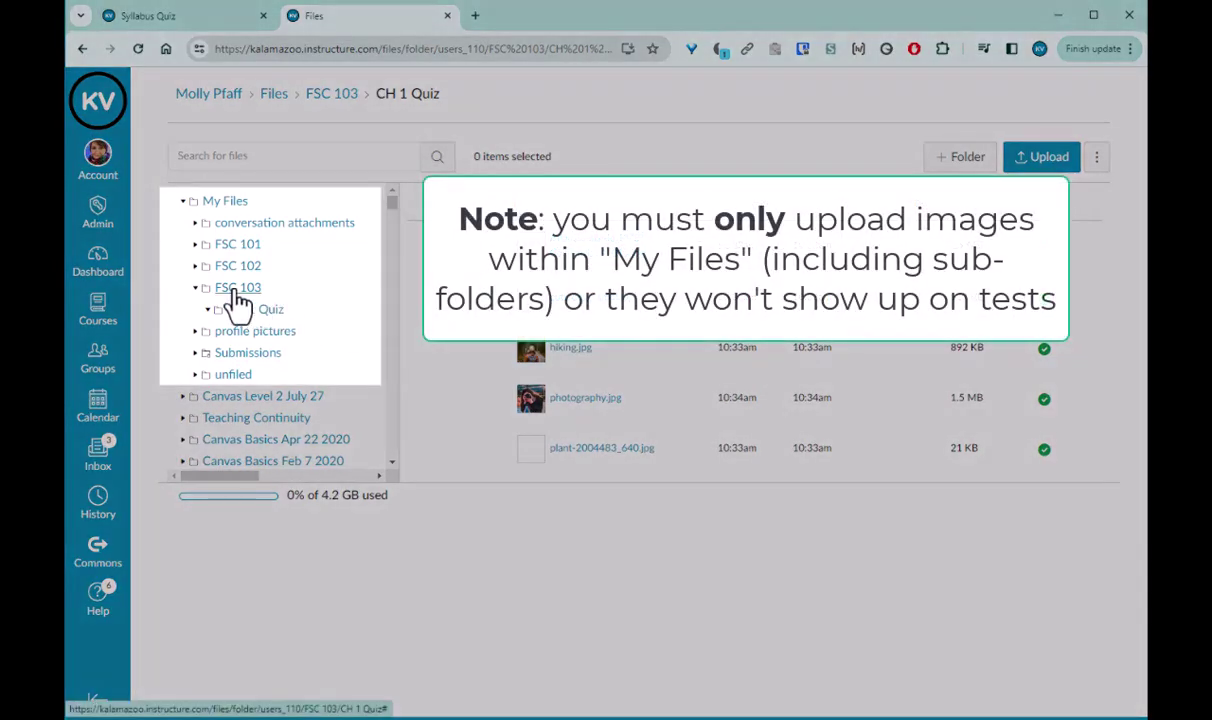
Step: Expand the FSC 102 and FSC 101 folders in the folder tree to view their subfolders
click(196, 266)
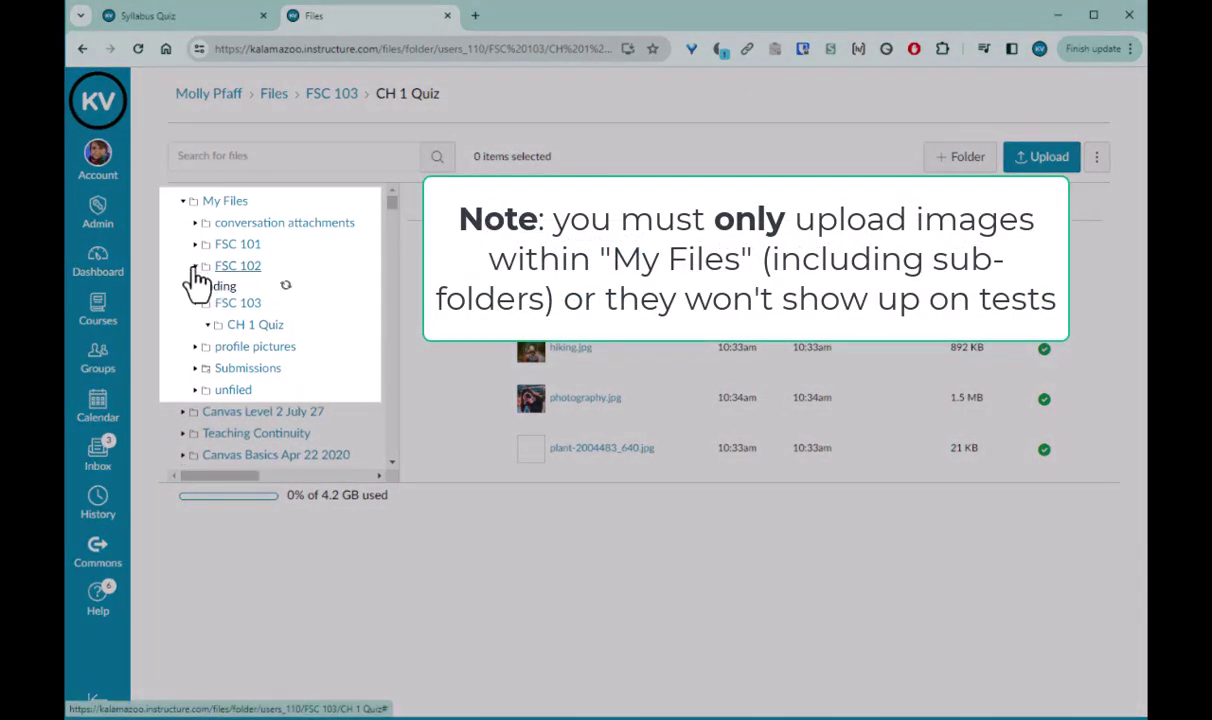
click(196, 245)
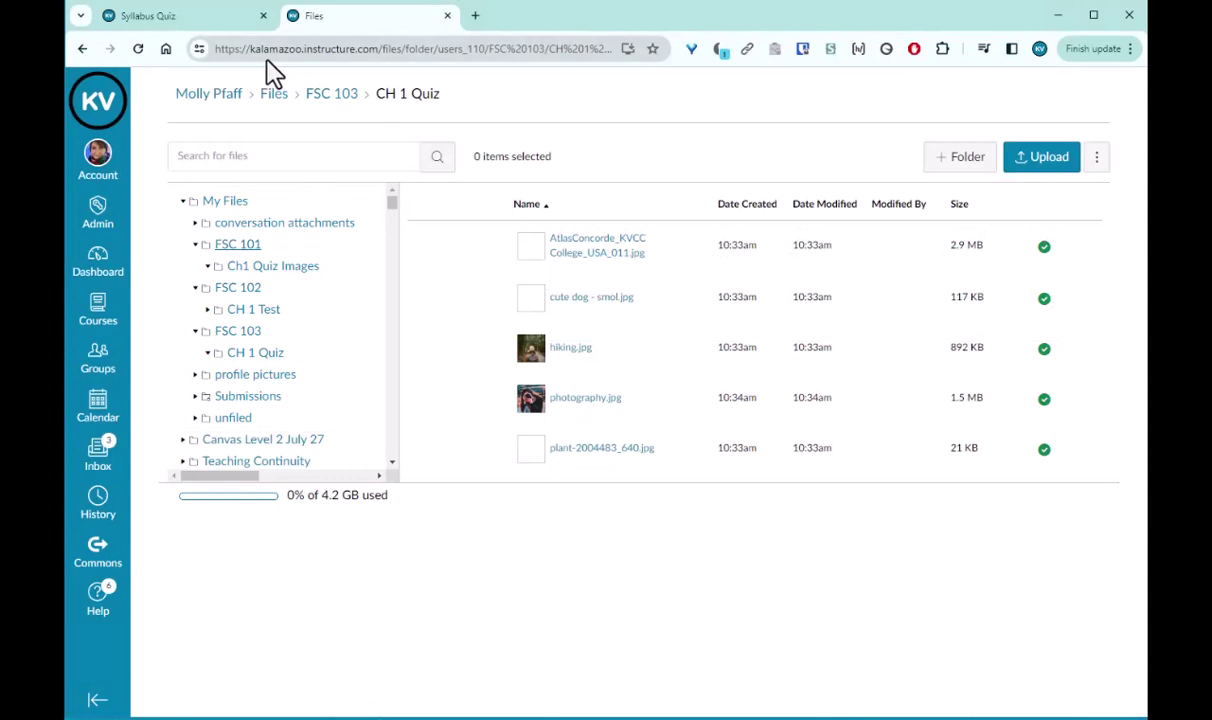
Step: Return to the Syllabus Quiz builder and remove the plant image from the Poem essay question
click(205, 25)
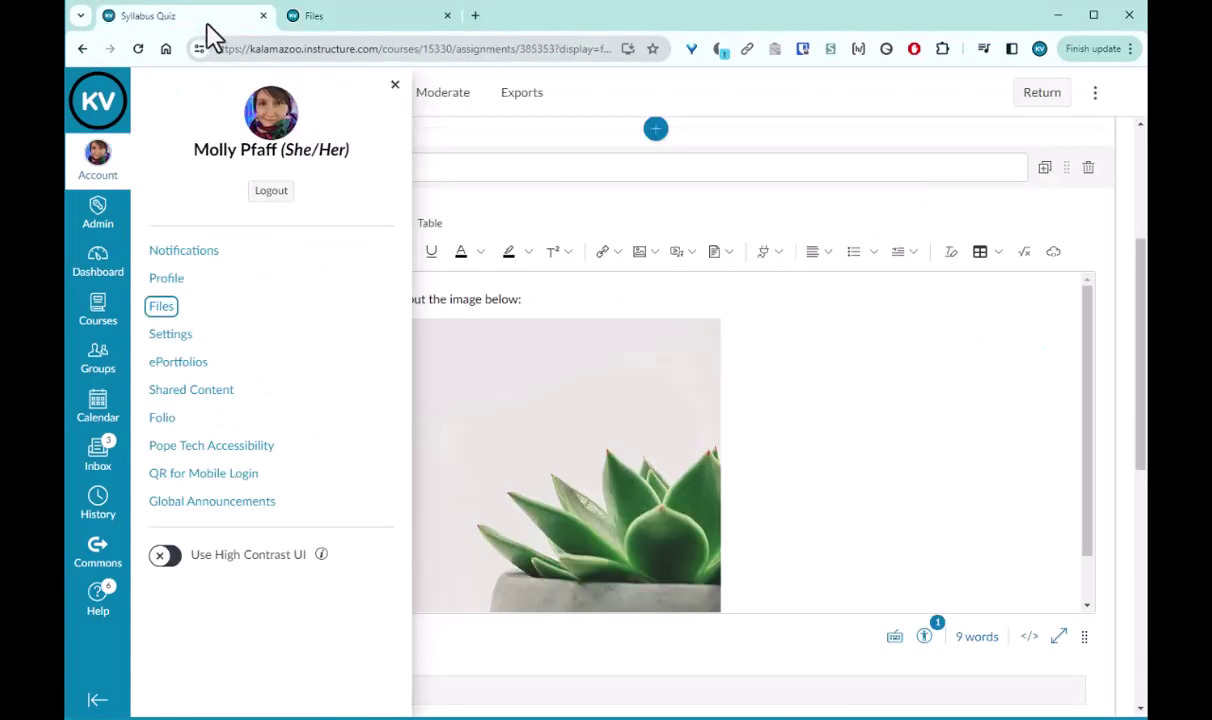
click(395, 88)
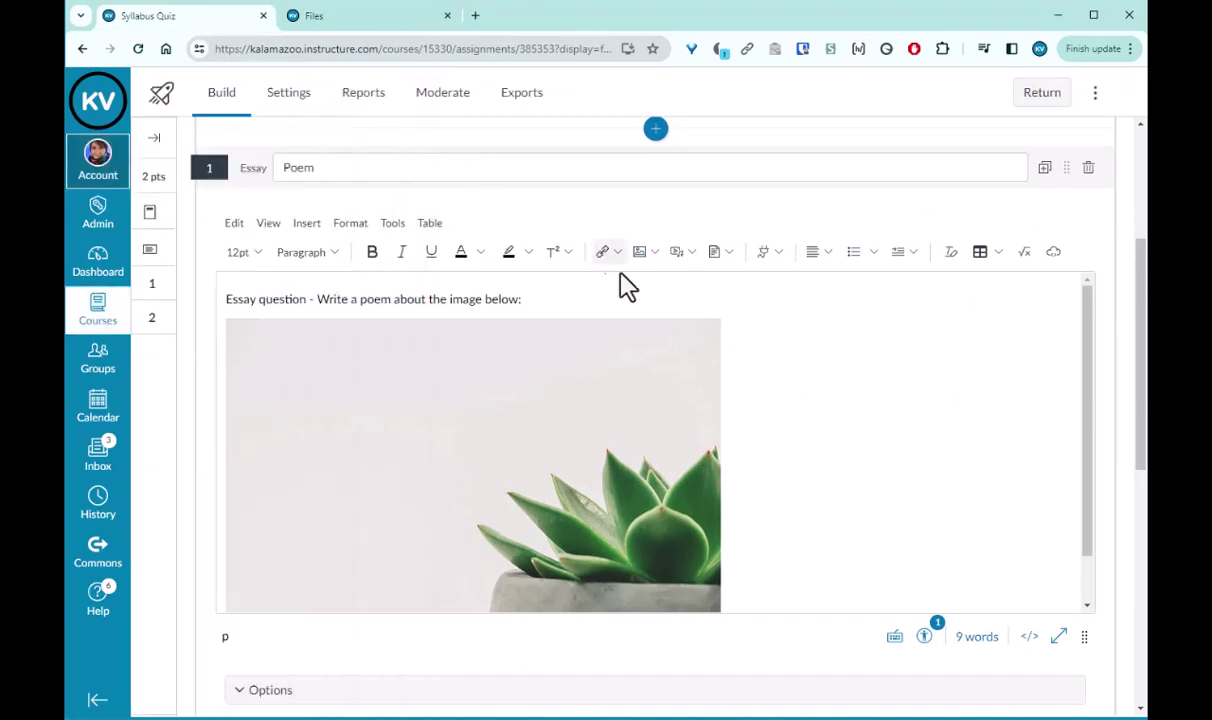
click(752, 397)
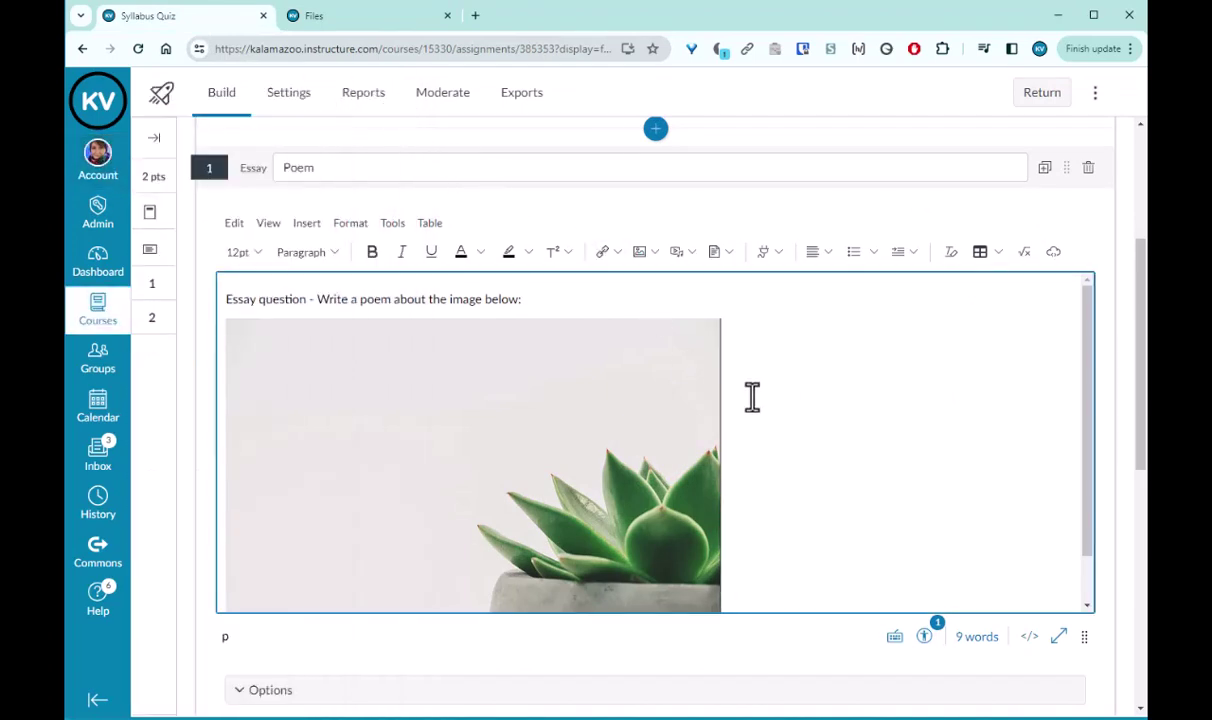
key(BackSpace)
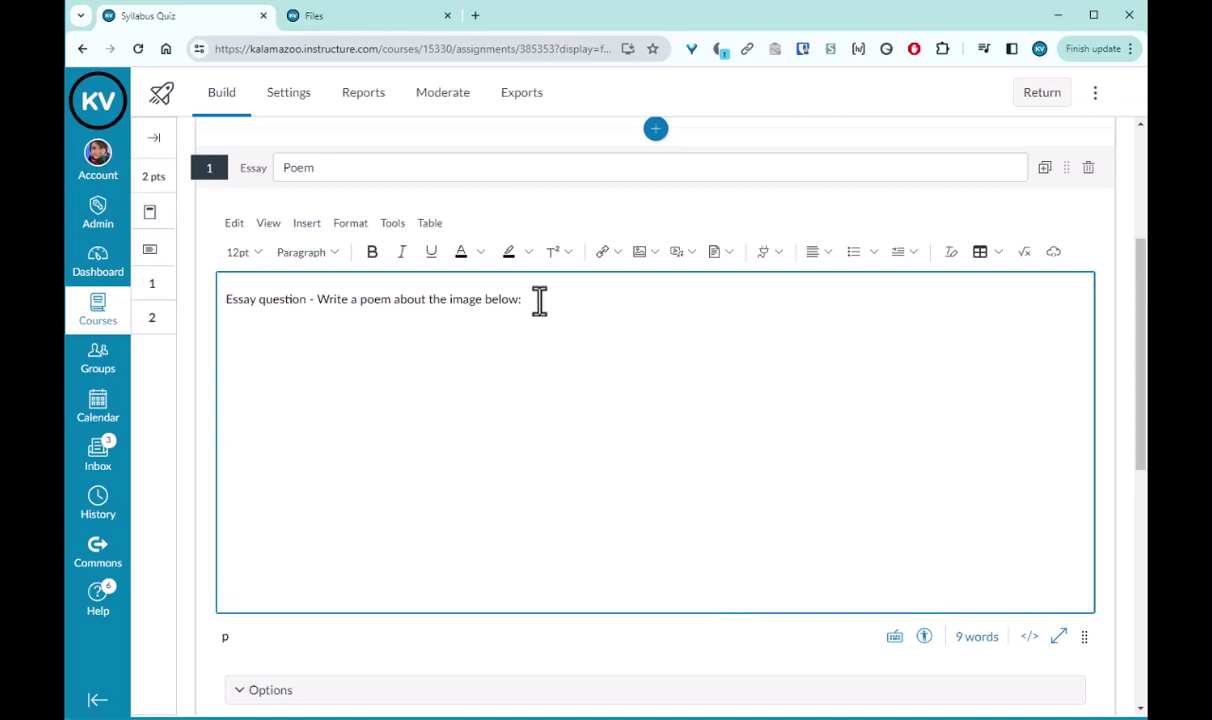
Step: Insert the plant-2004483_640.jpg image from the personal user files below the Poem question's prompt and close the image picker
click(655, 252)
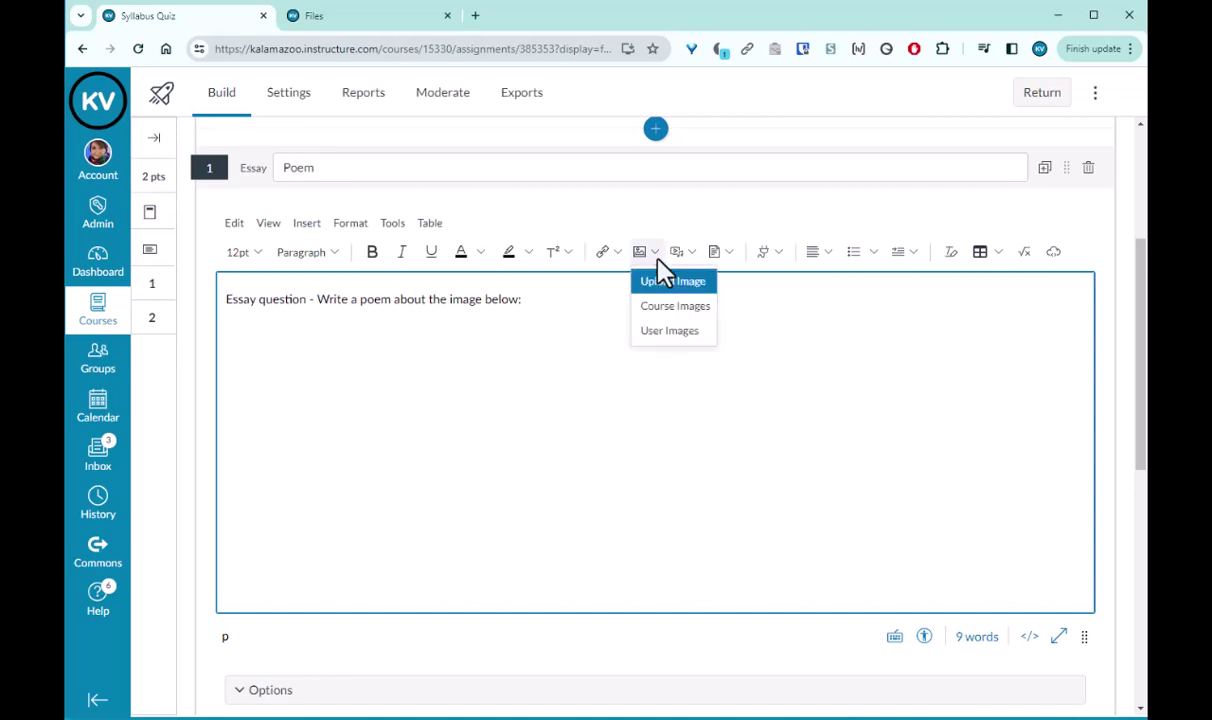
click(703, 338)
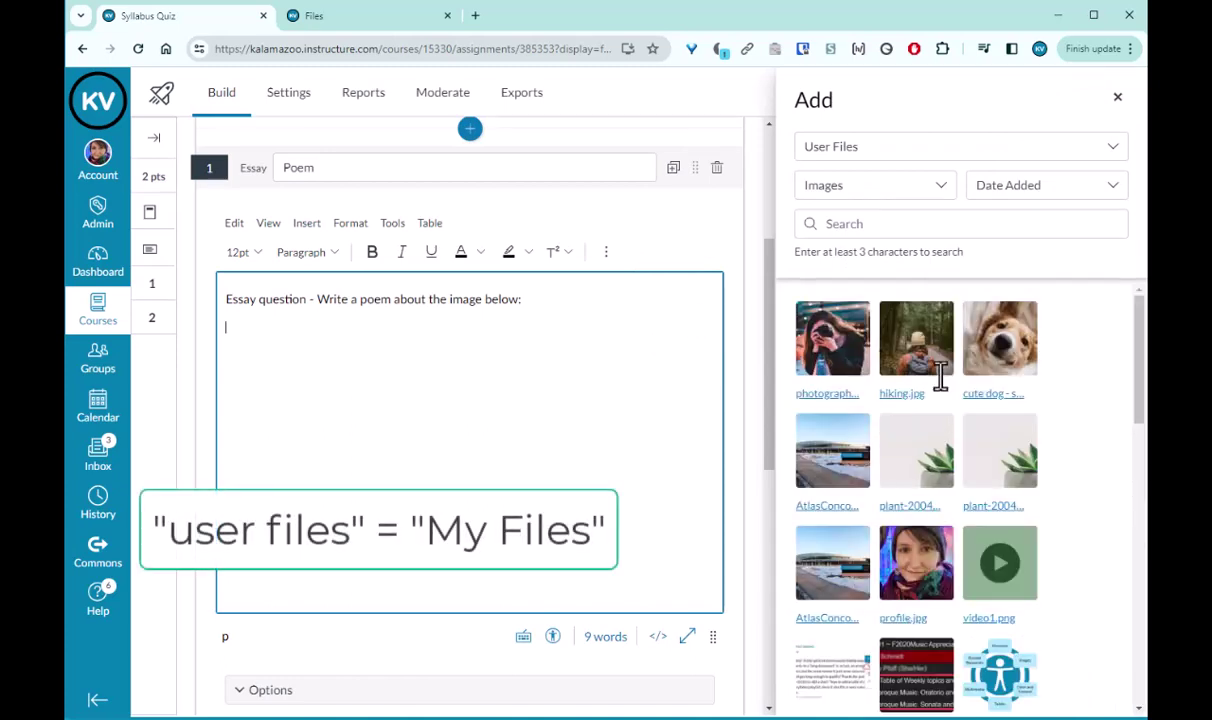
click(1117, 192)
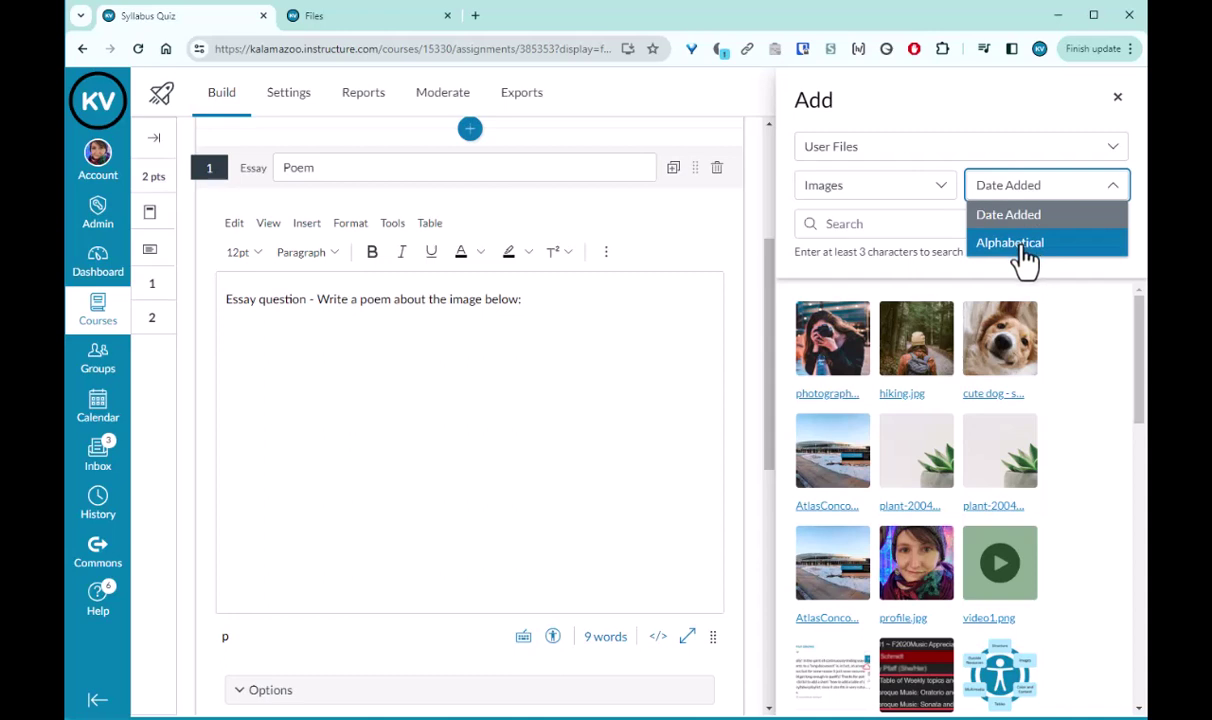
click(1136, 218)
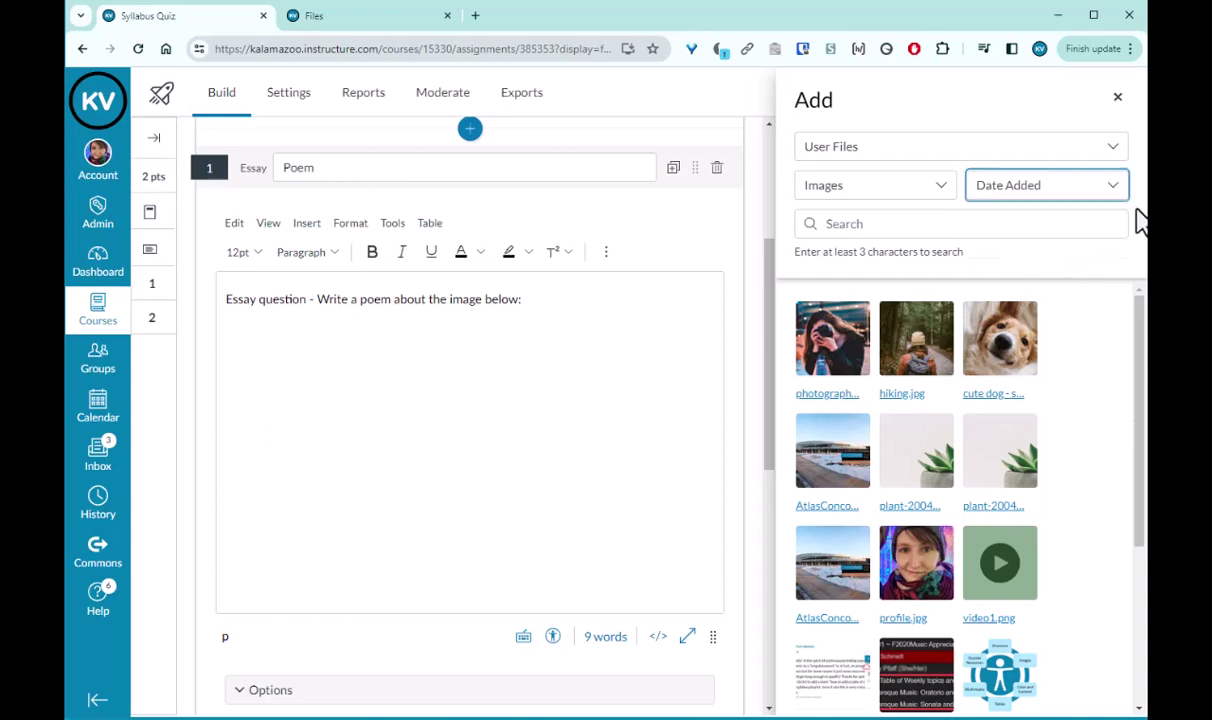
click(922, 478)
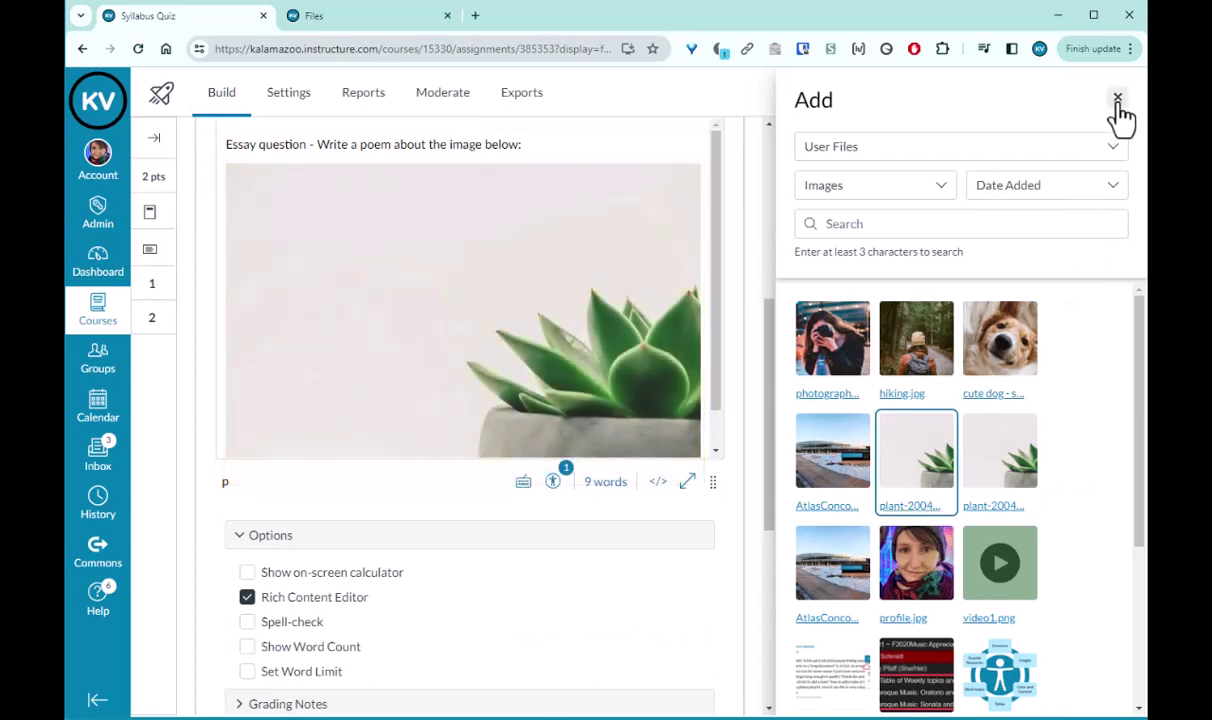
click(1118, 100)
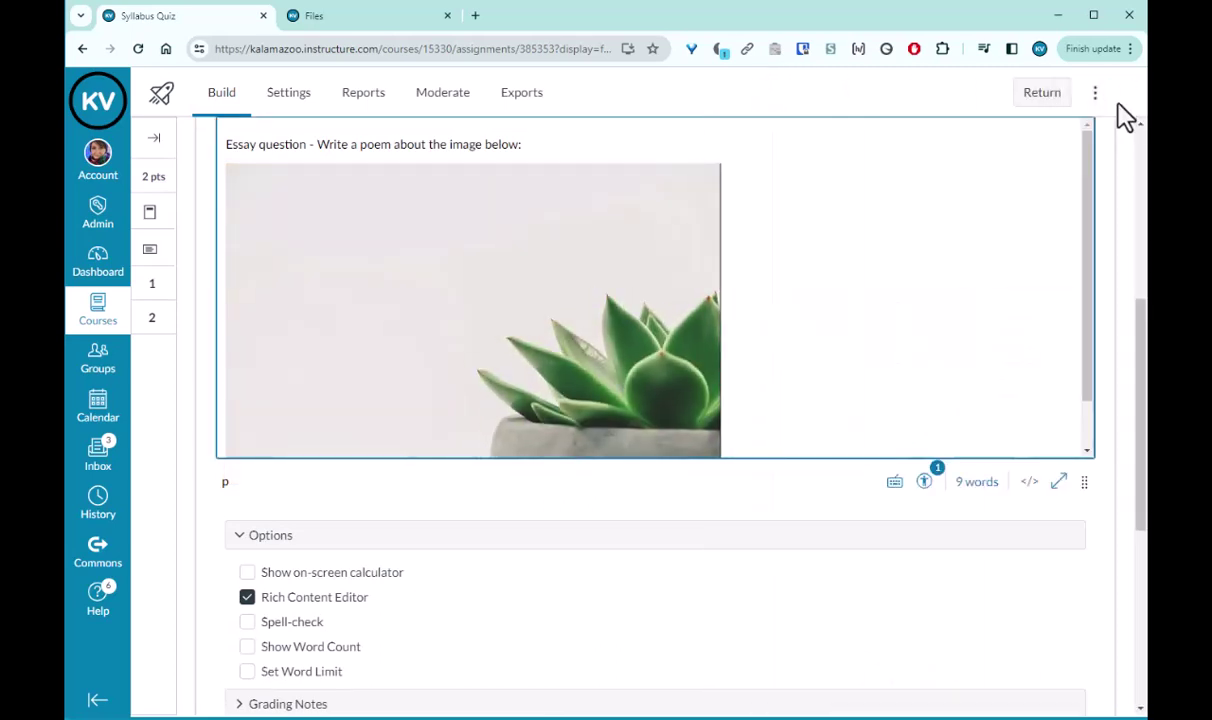
Step: Add the Poem essay question to the existing Testing Course Folder item bank and save the banked question
scroll(468, 436, down, 4)
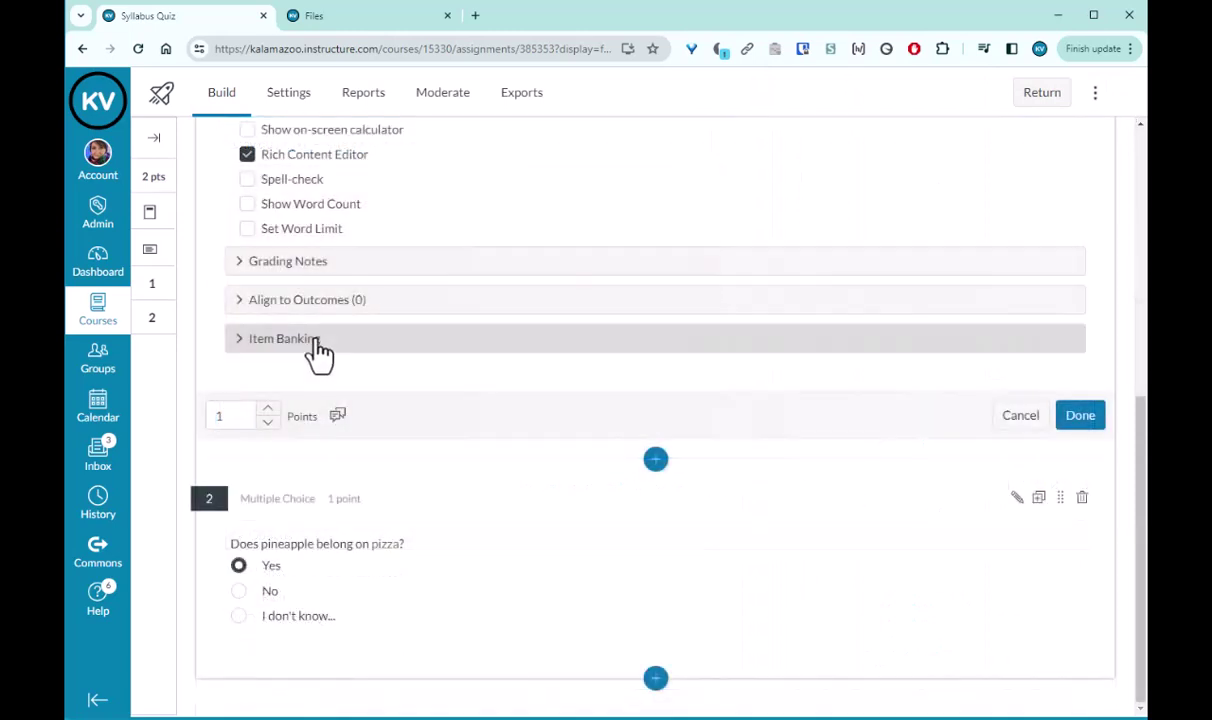
click(314, 340)
click(670, 388)
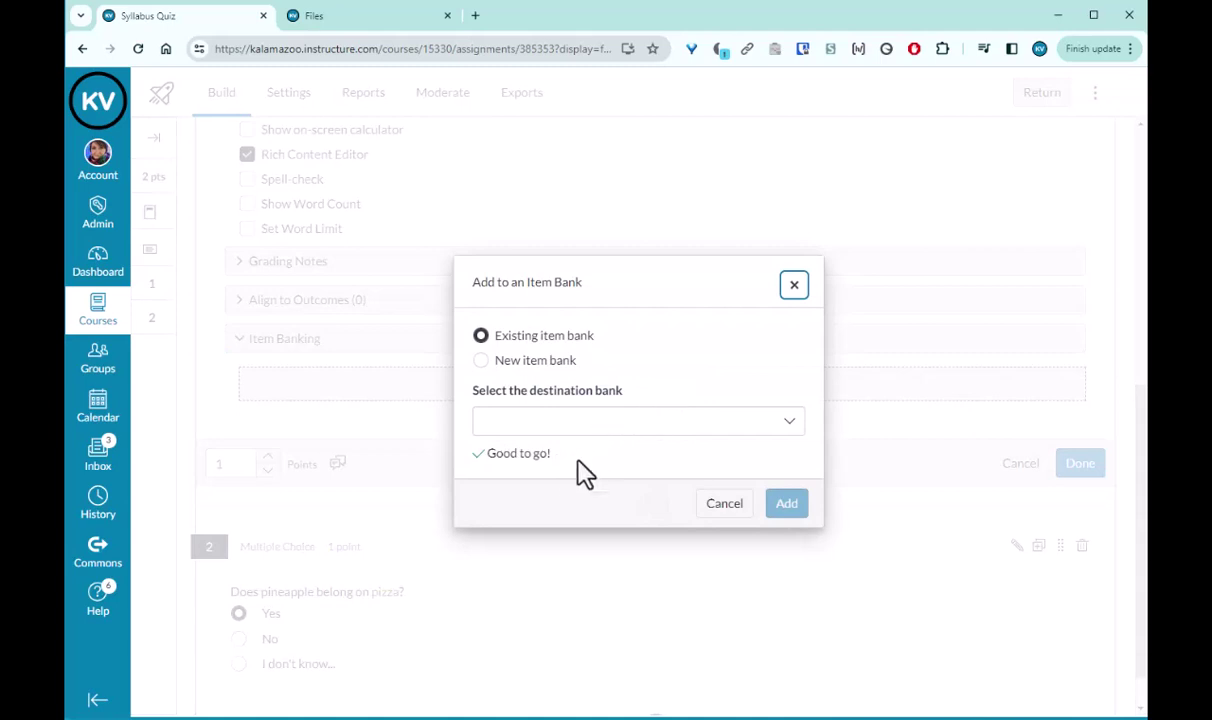
click(340, 386)
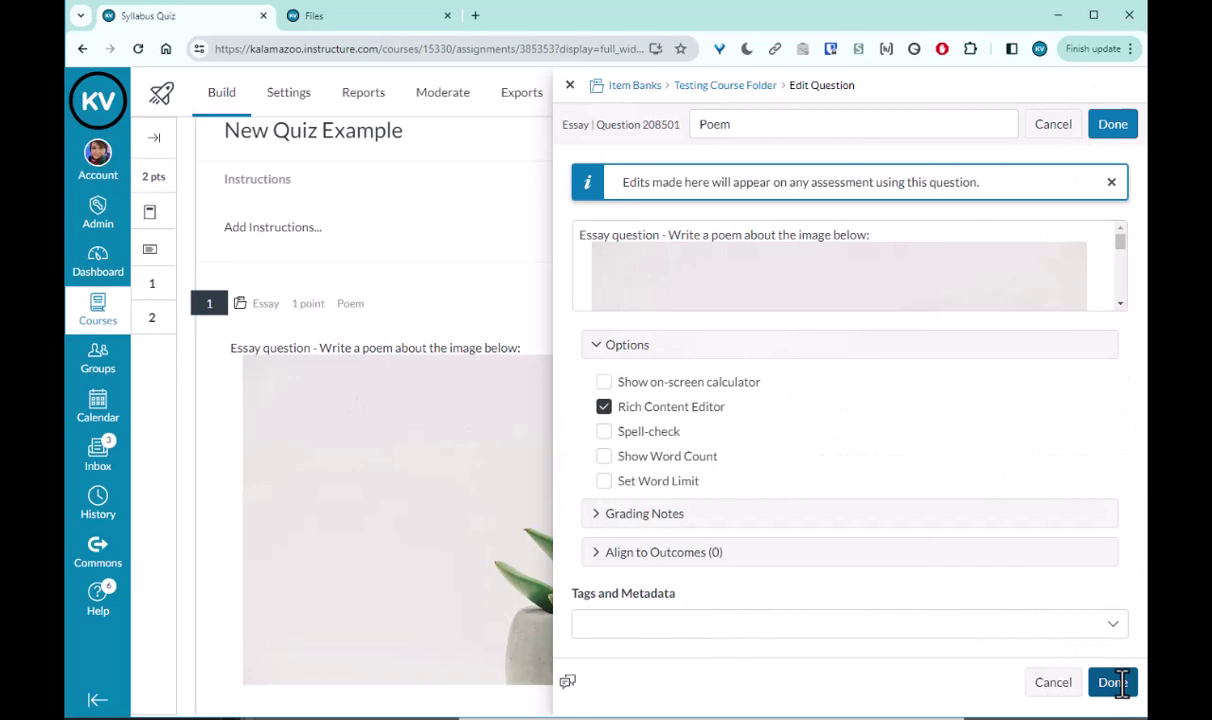
click(1113, 682)
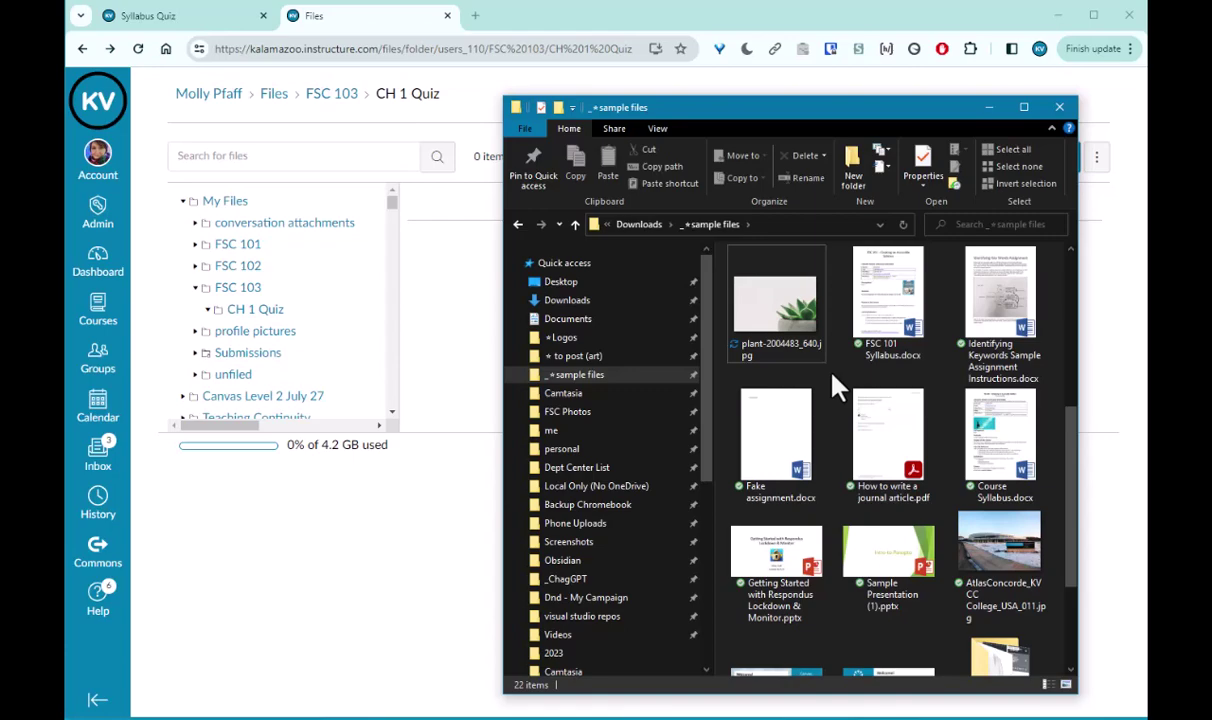
Step: Rename the plant image in the local sample files folder as 103t01q01.jpg
click(790, 300)
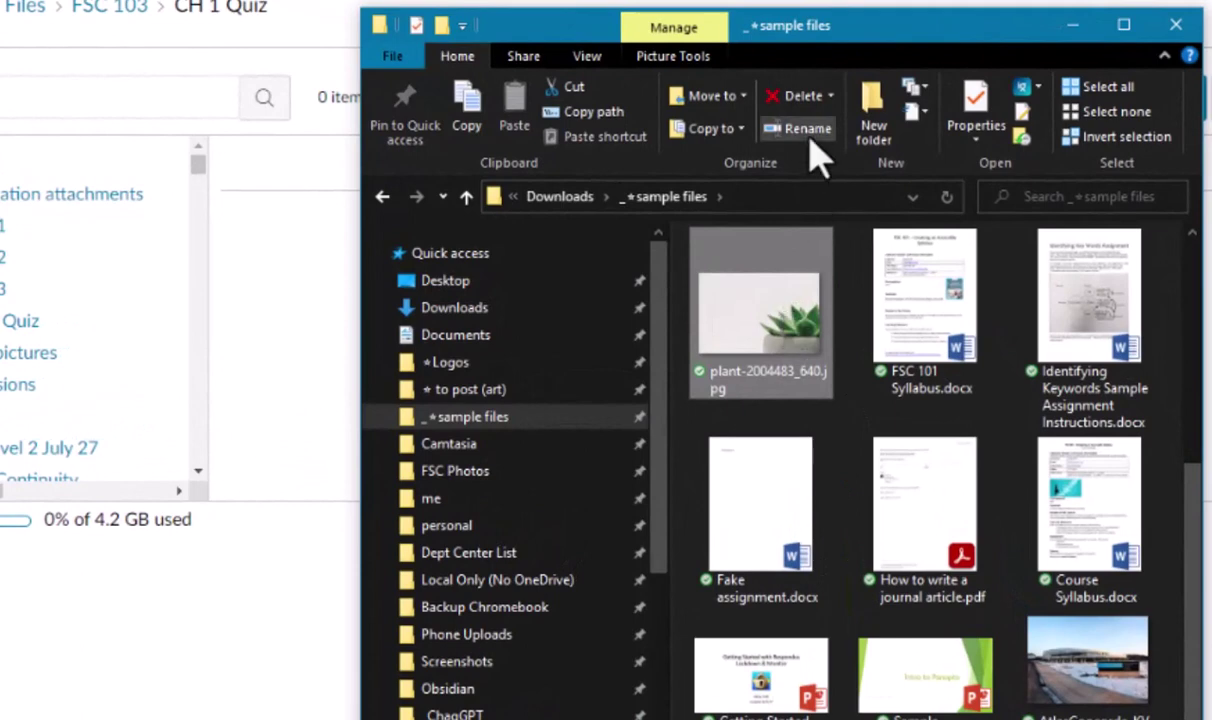
click(812, 140)
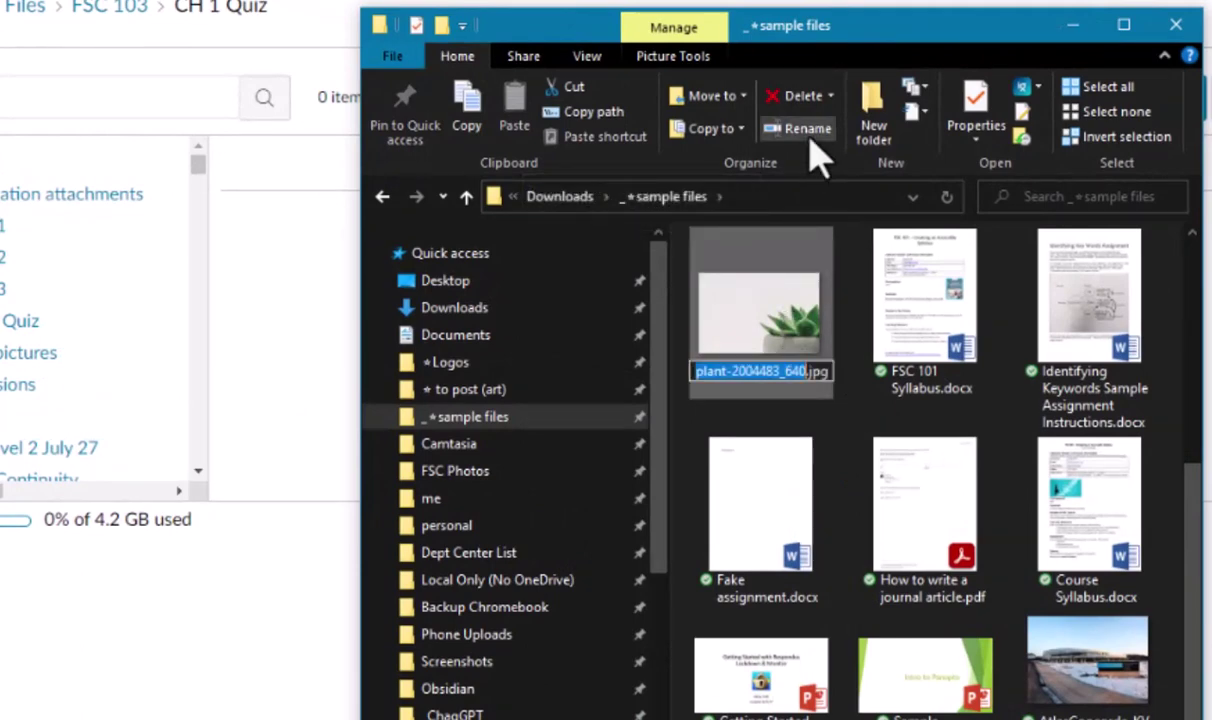
key(BackSpace)
text(10)
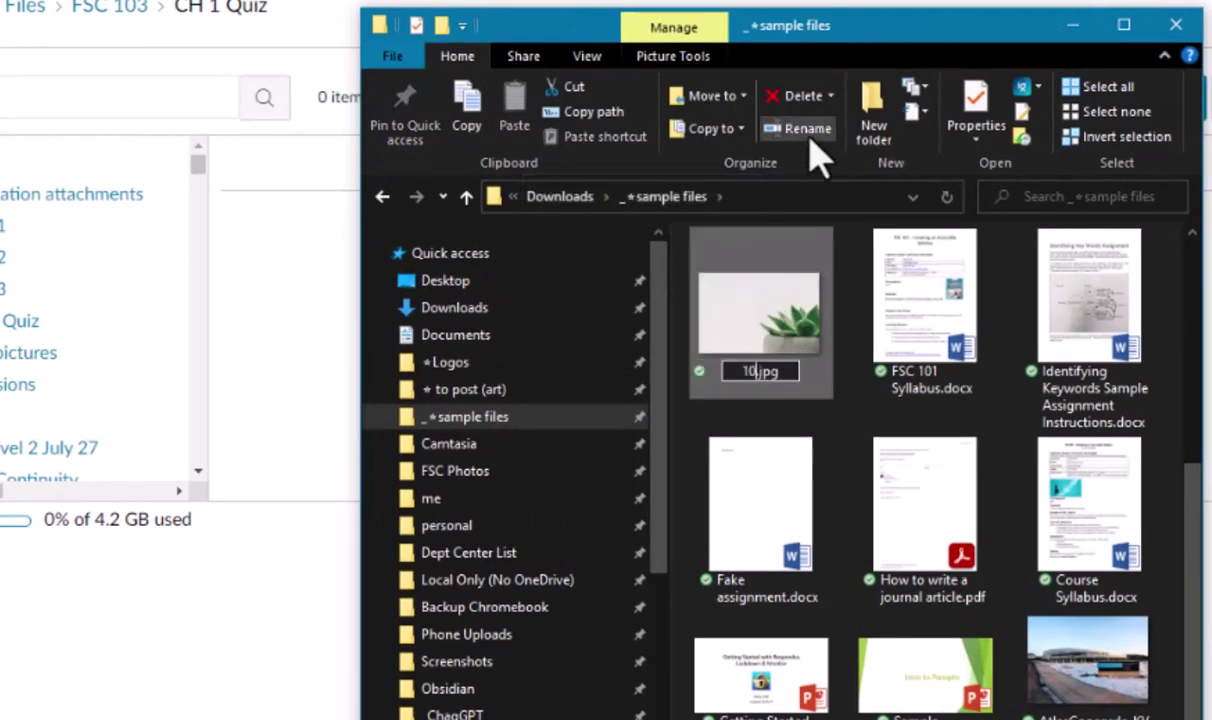
text(3)
text(t01q)
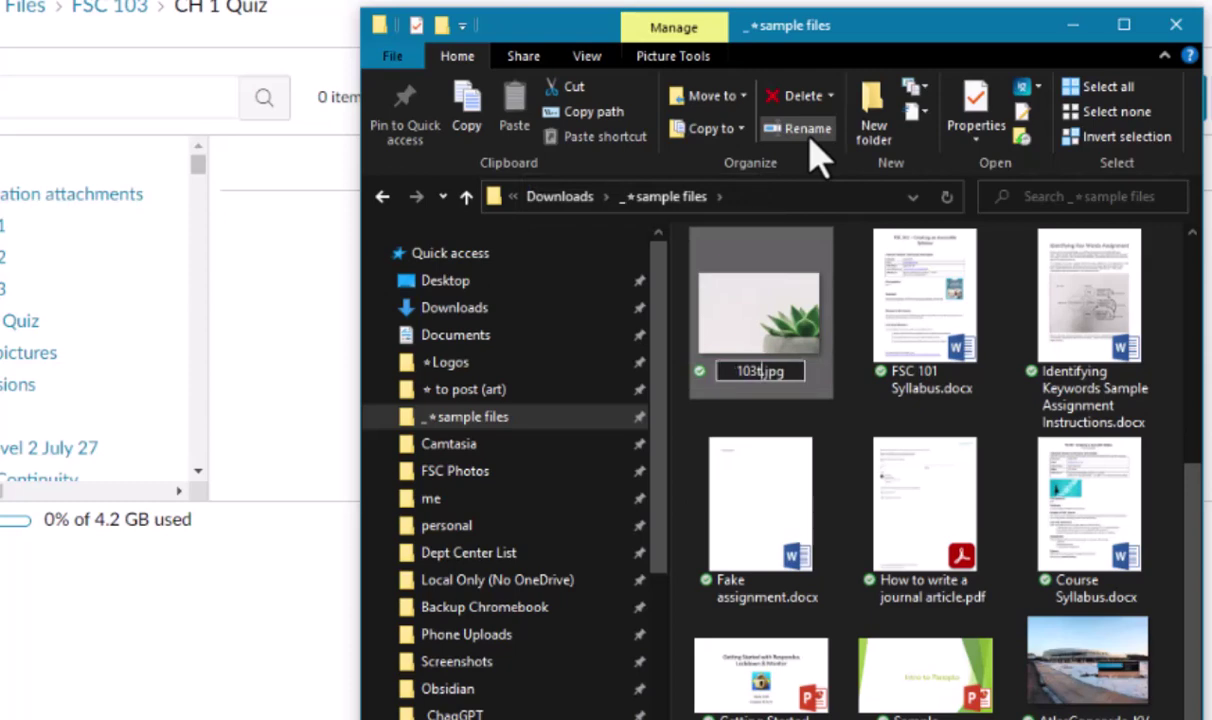
text(01)
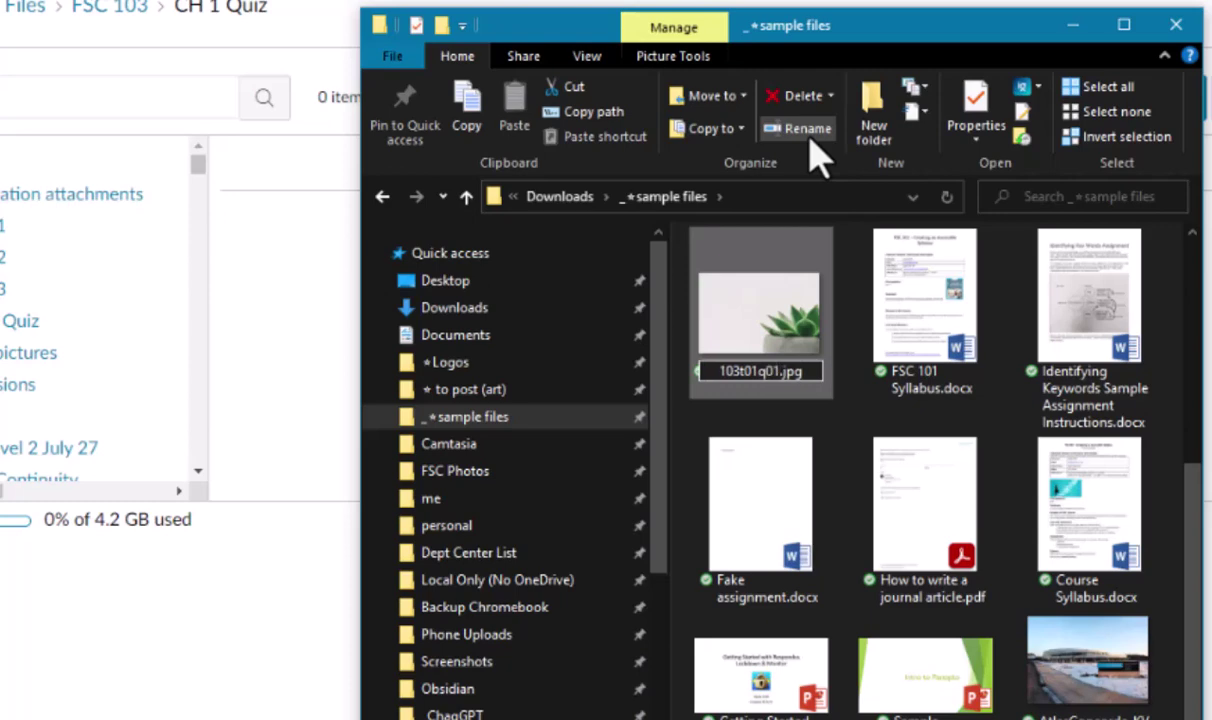
key(Return)
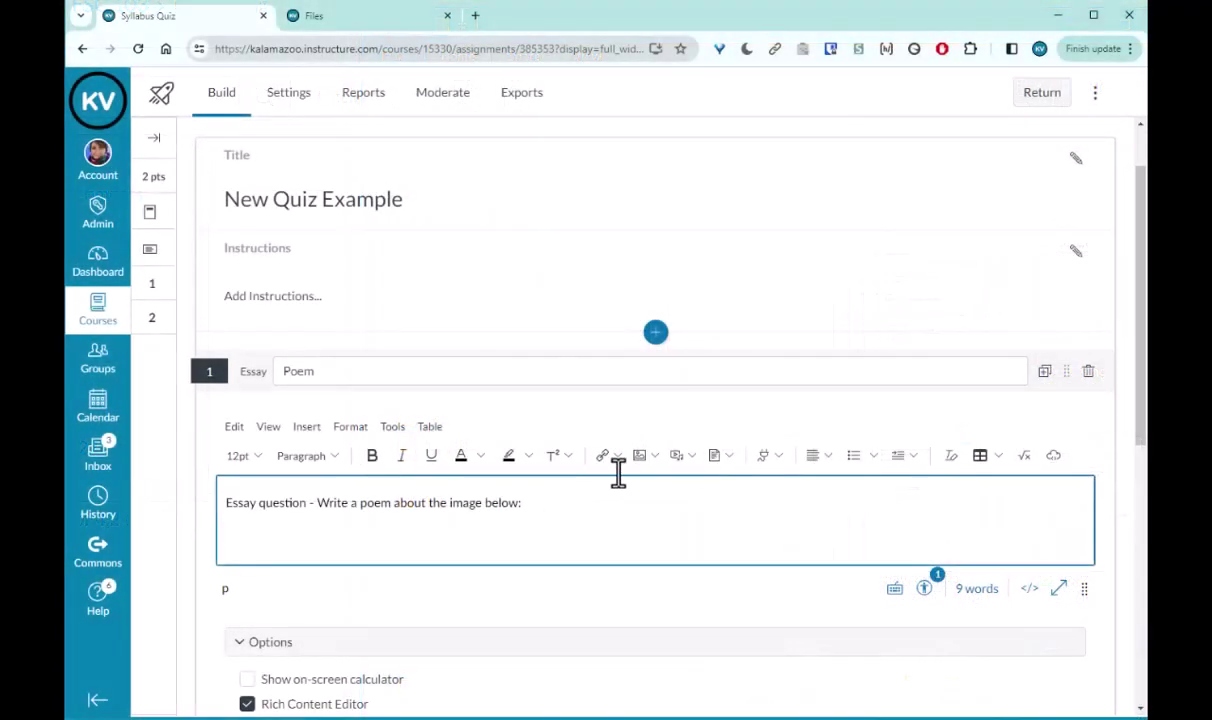
Step: Insert the 103t01q01 plant image from the personal user files into the Poem essay question
click(651, 456)
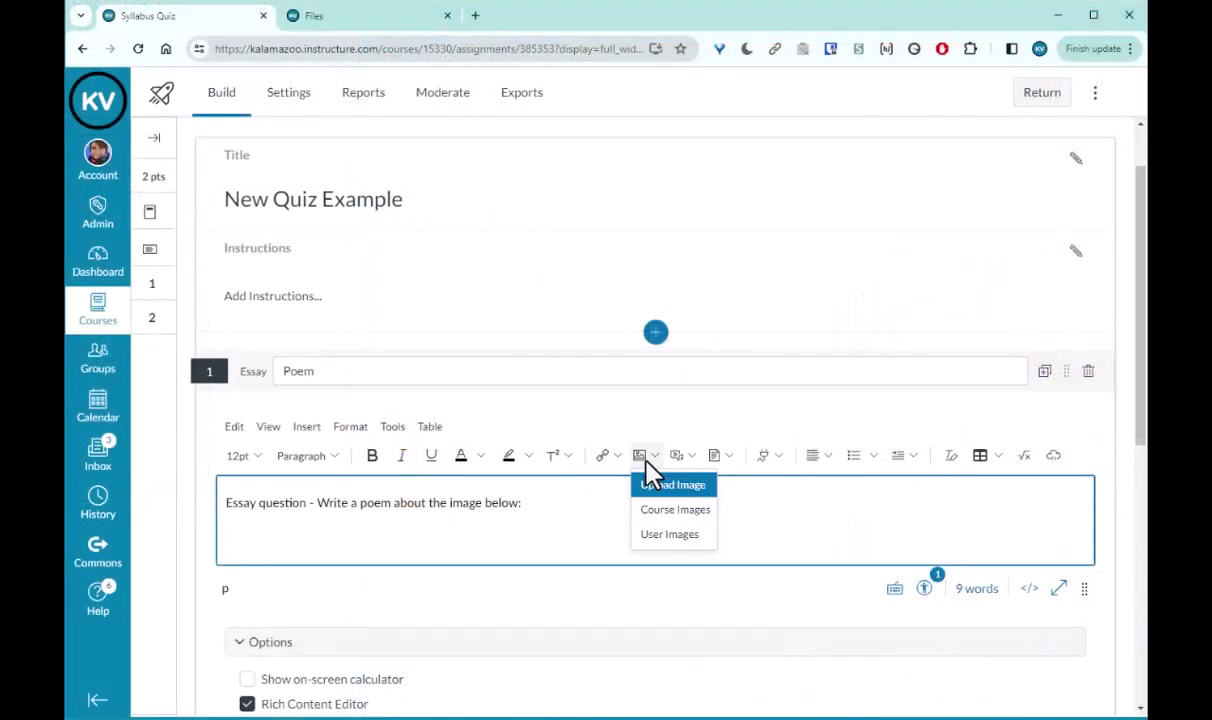
click(669, 534)
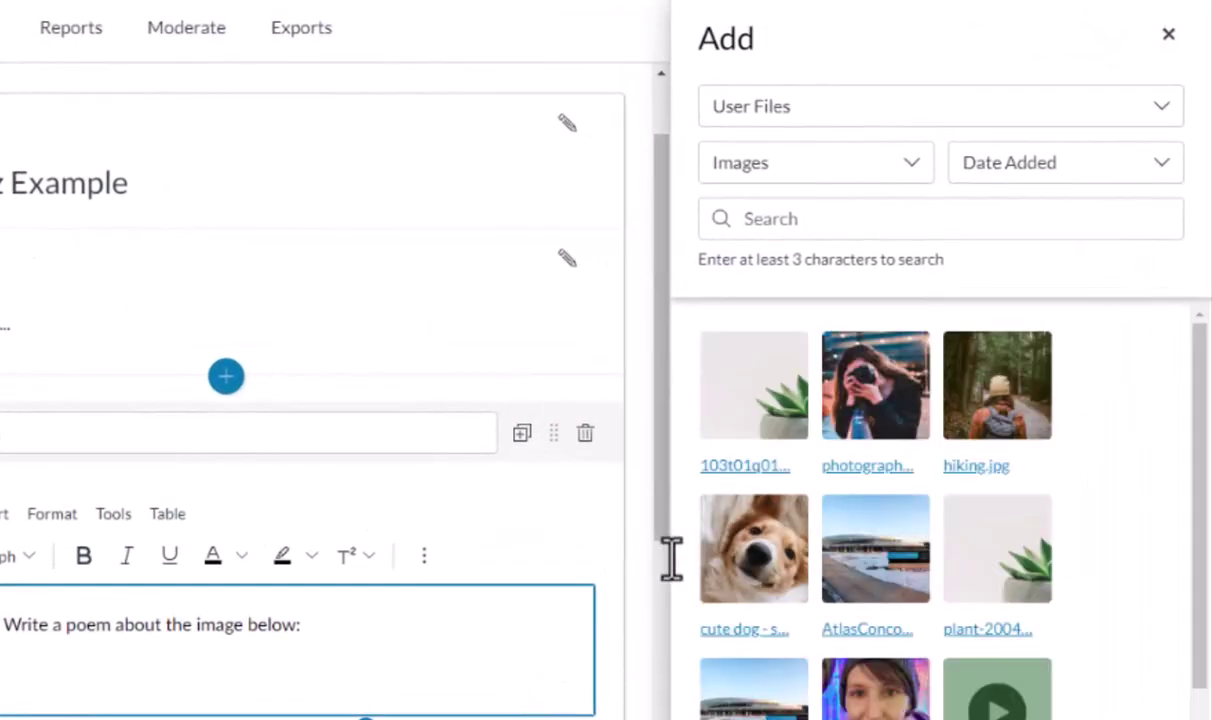
click(712, 480)
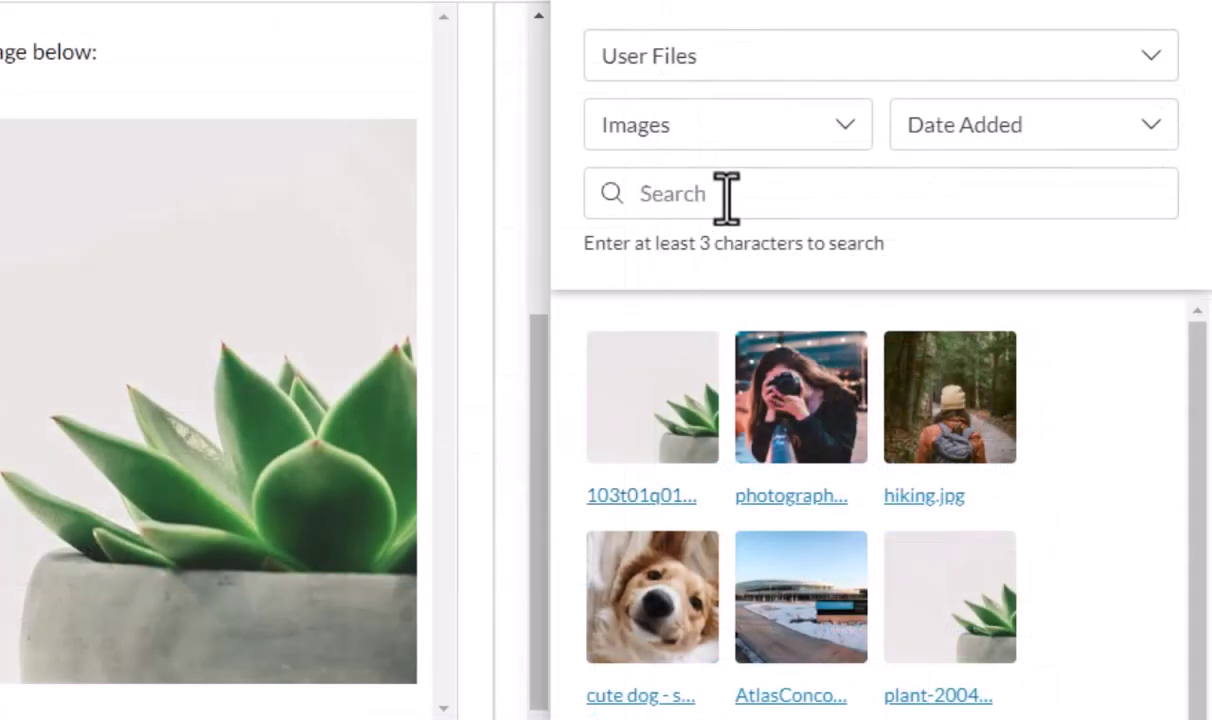
Step: Search the user images by the file name fragment t01, and replace that search with q01
click(726, 196)
text(t01)
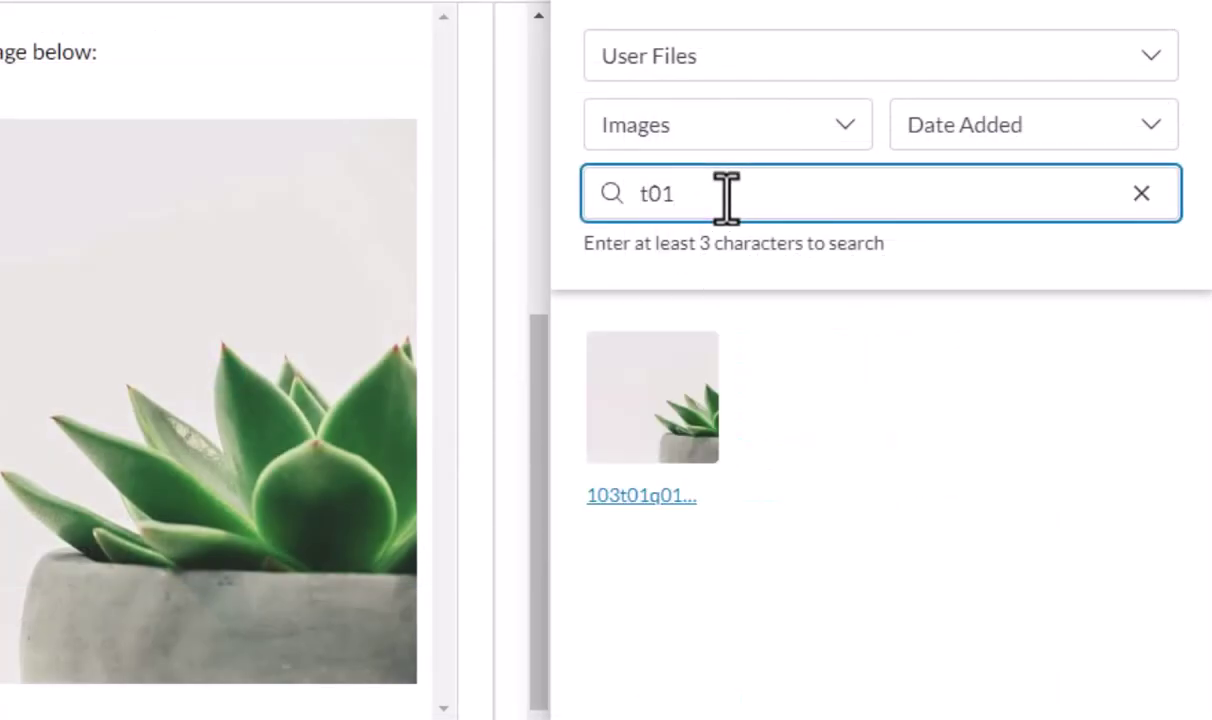
key(BackSpace)
key(BackSpace)
key(BackSpace)
text(q01)
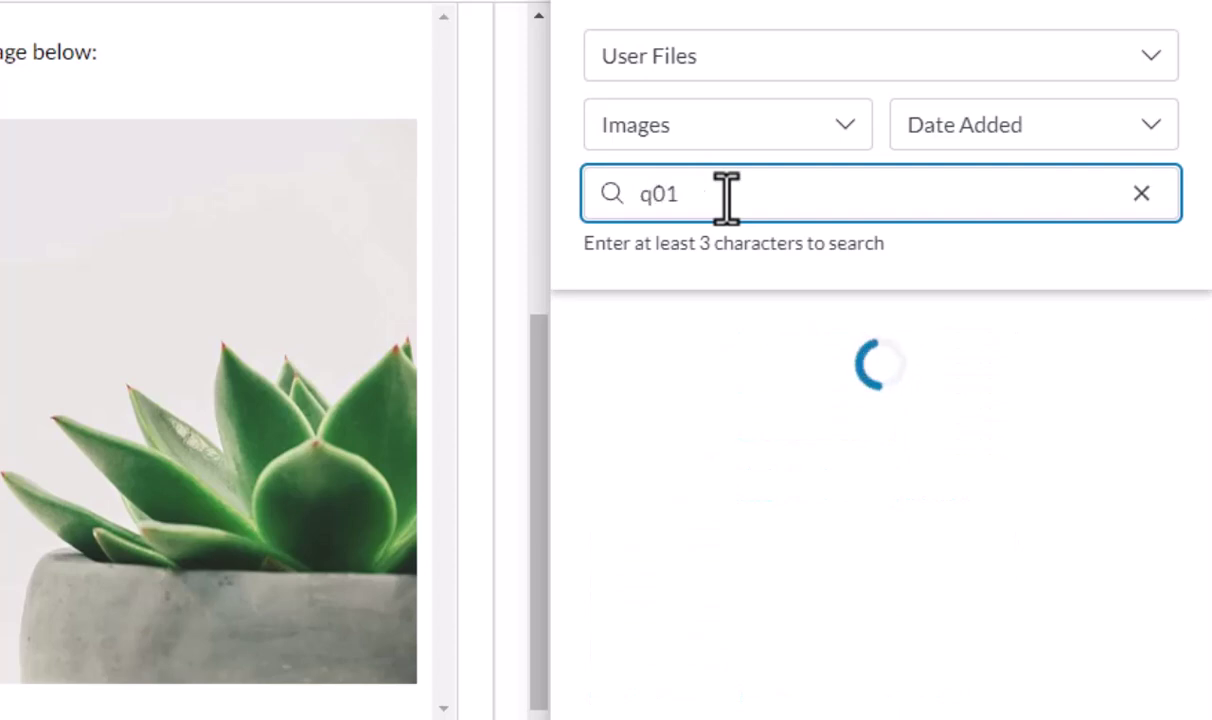